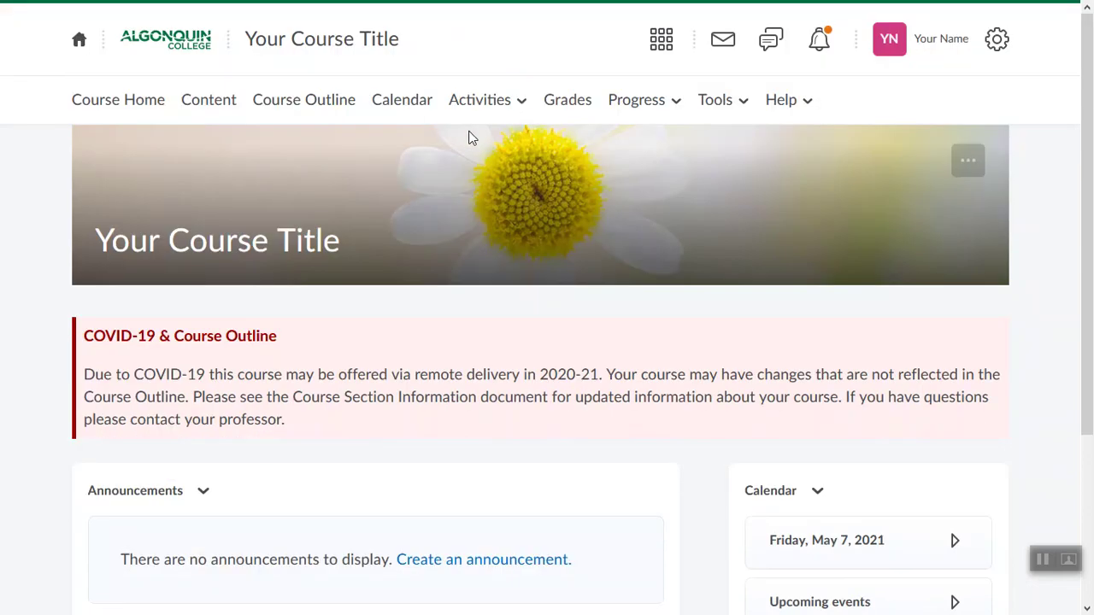
Open the Final Exam quiz for editing from the course's quiz list.
left_click(481, 111)
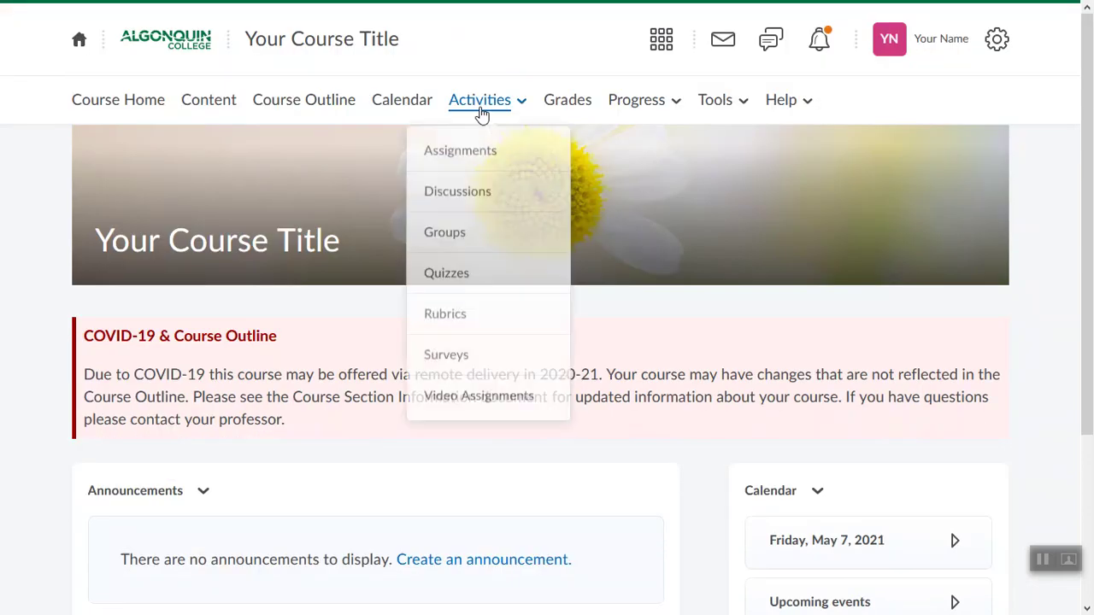
left_click(459, 282)
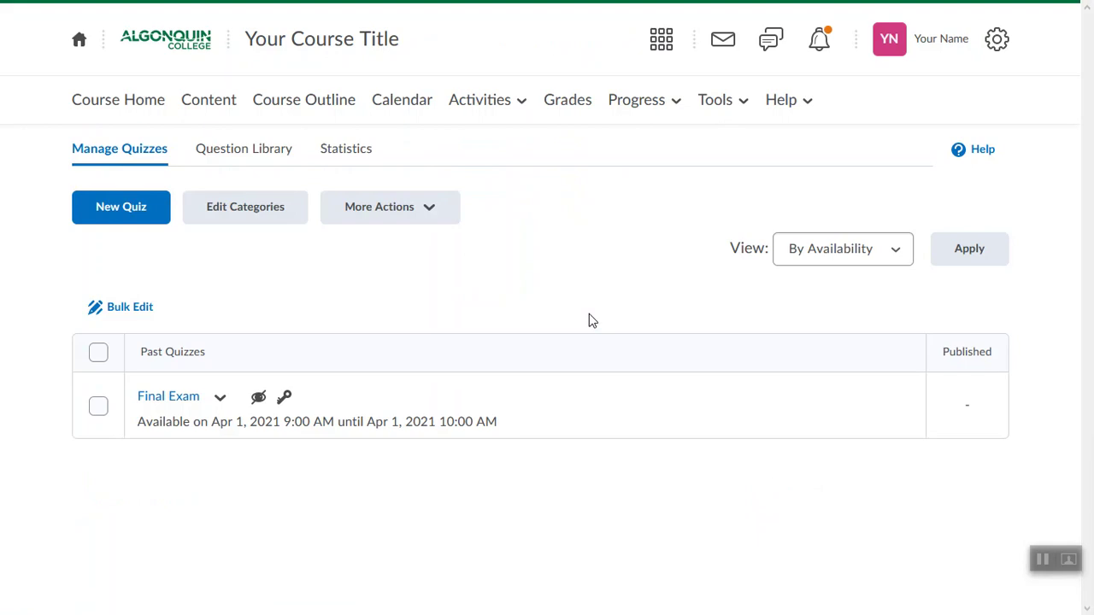
left_click(220, 400)
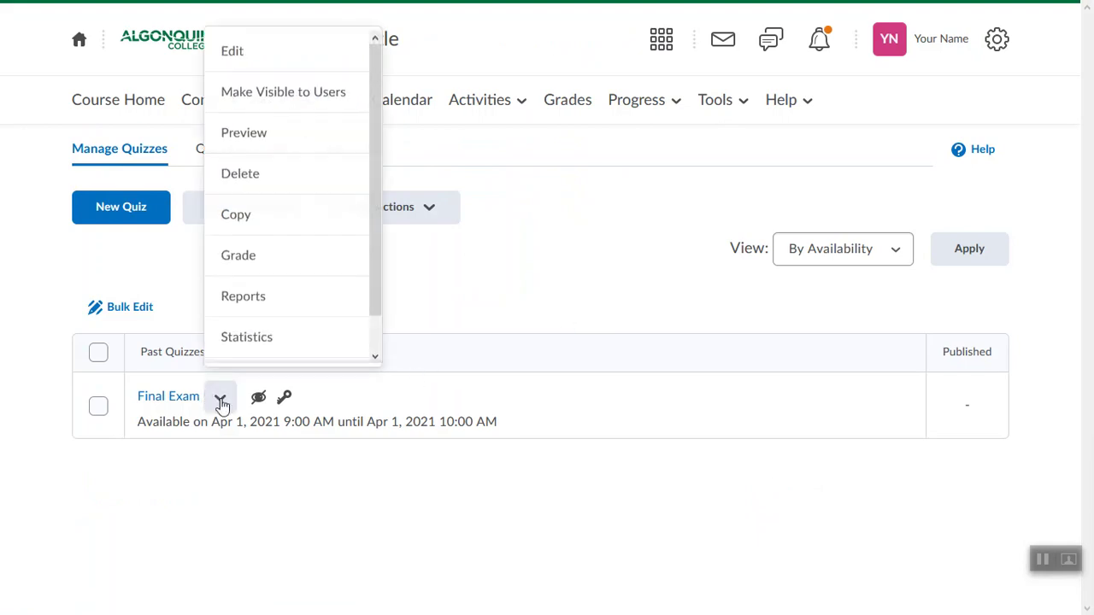
left_click(290, 51)
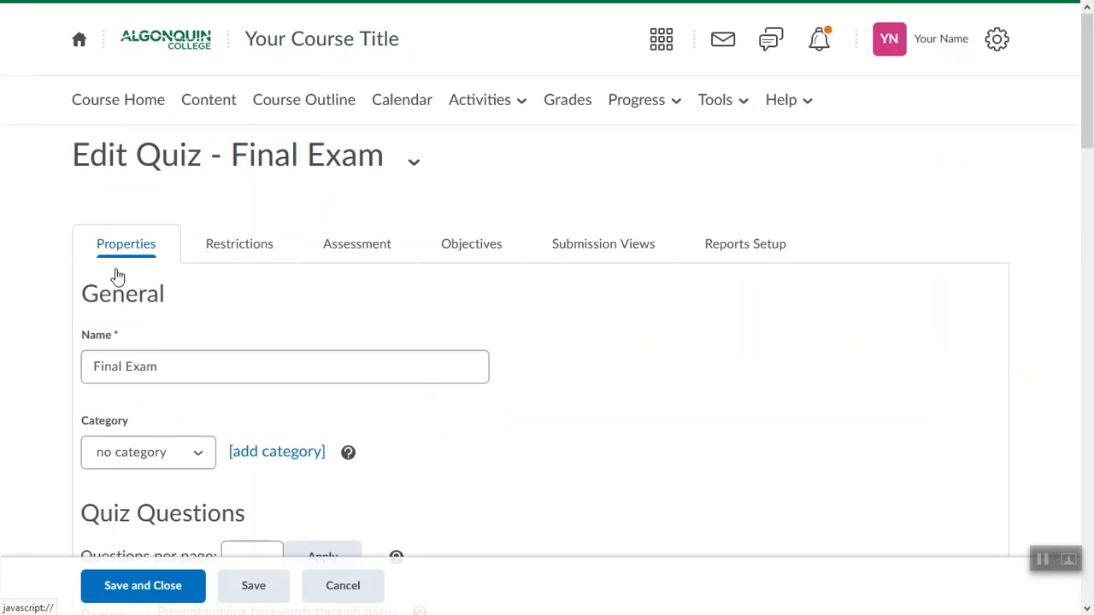
Review the quiz properties and question list, expanding the description/introduction and optional advanced properties sections.
scroll(430, 372, "down", 3)
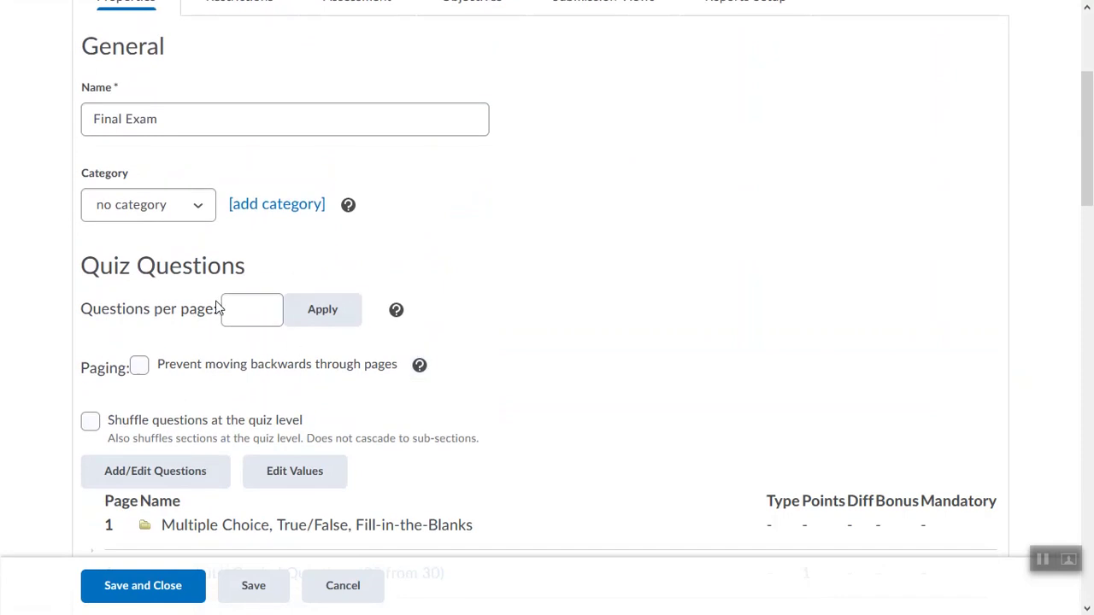
scroll(143, 384, "down", 1)
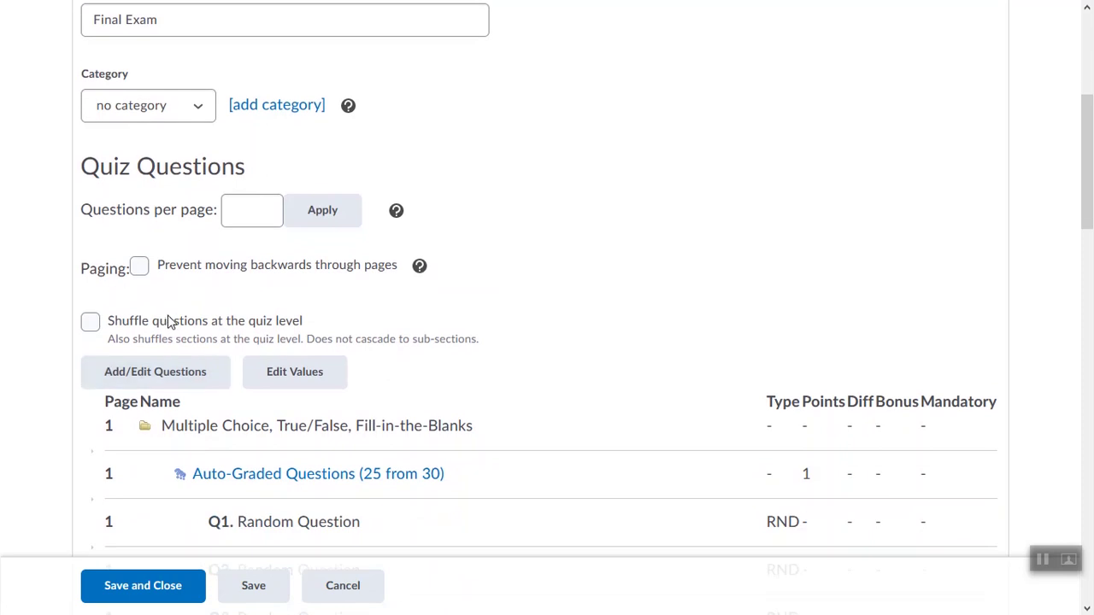
scroll(169, 323, "down", 10)
scroll(169, 320, "down", 5)
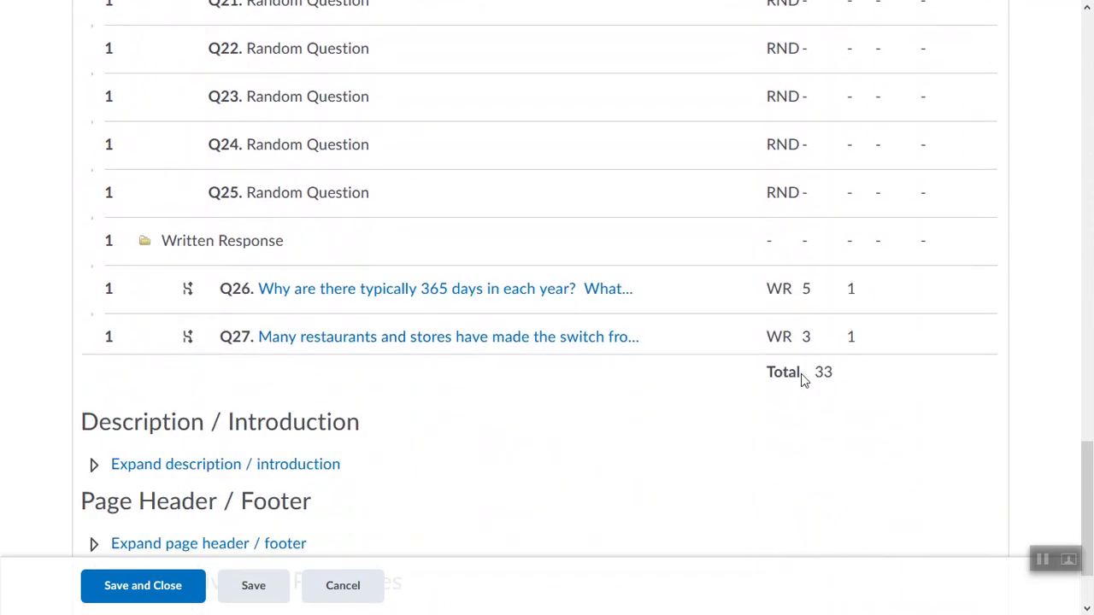
scroll(802, 376, "down", 1)
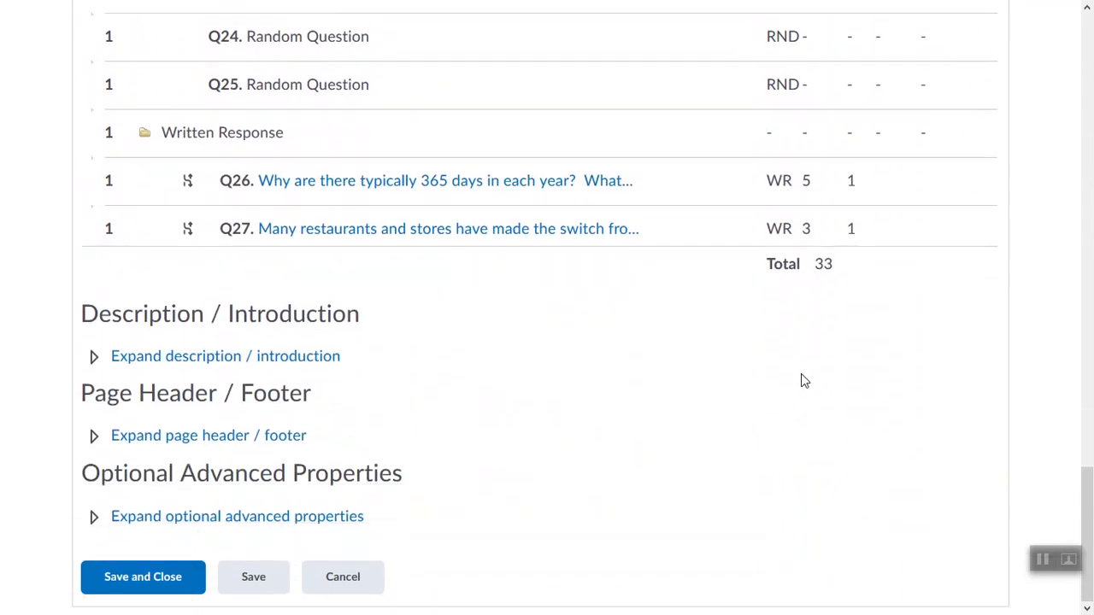
left_click(203, 359)
scroll(483, 385, "down", 1)
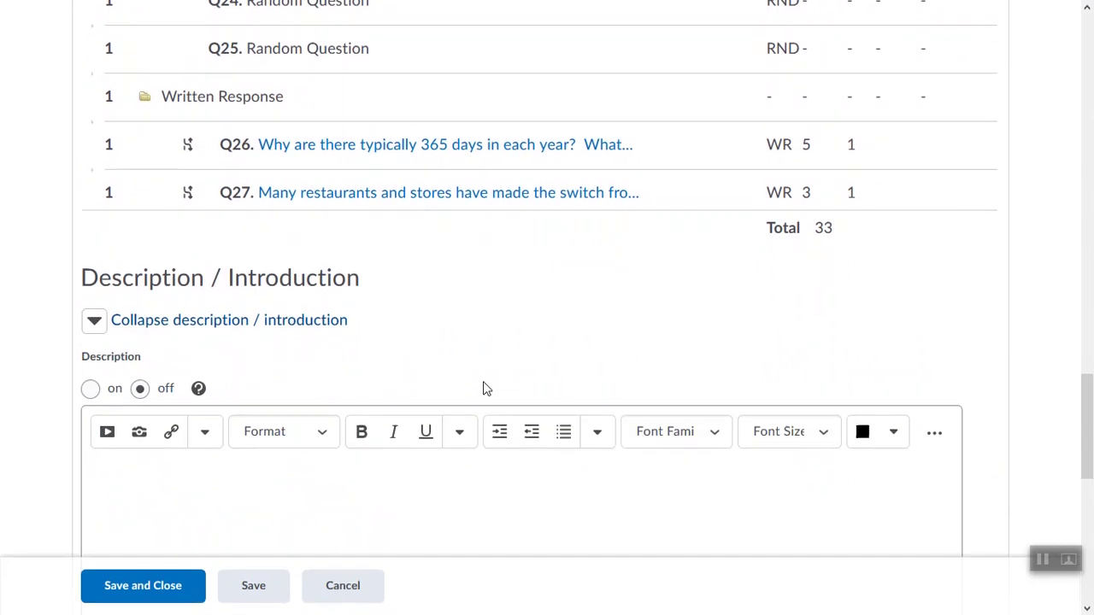
scroll(483, 389, "down", 6)
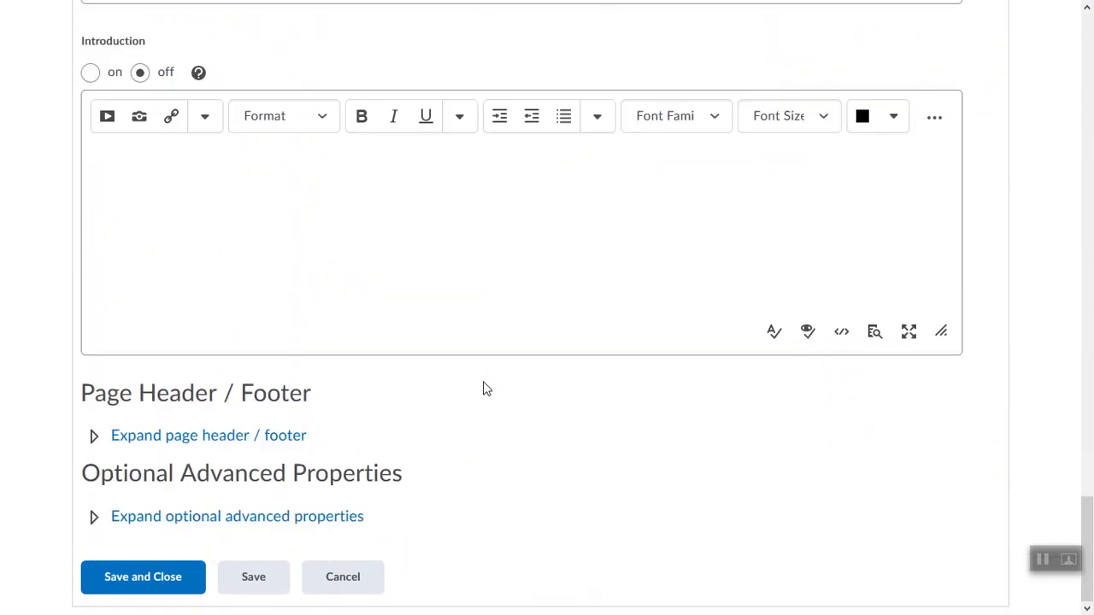
left_click(147, 525)
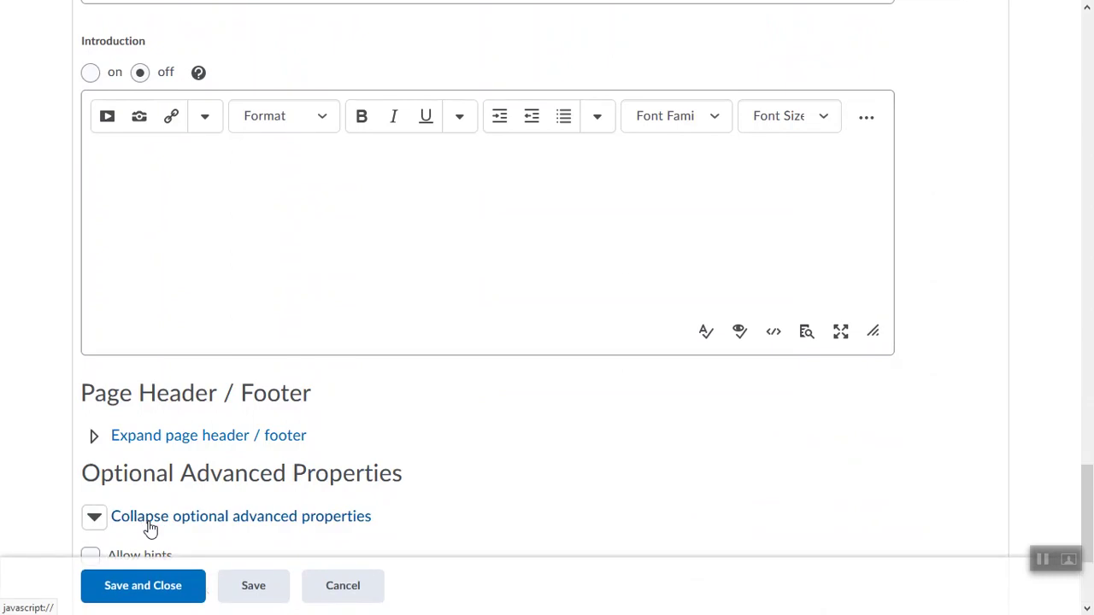
scroll(210, 403, "down", 2)
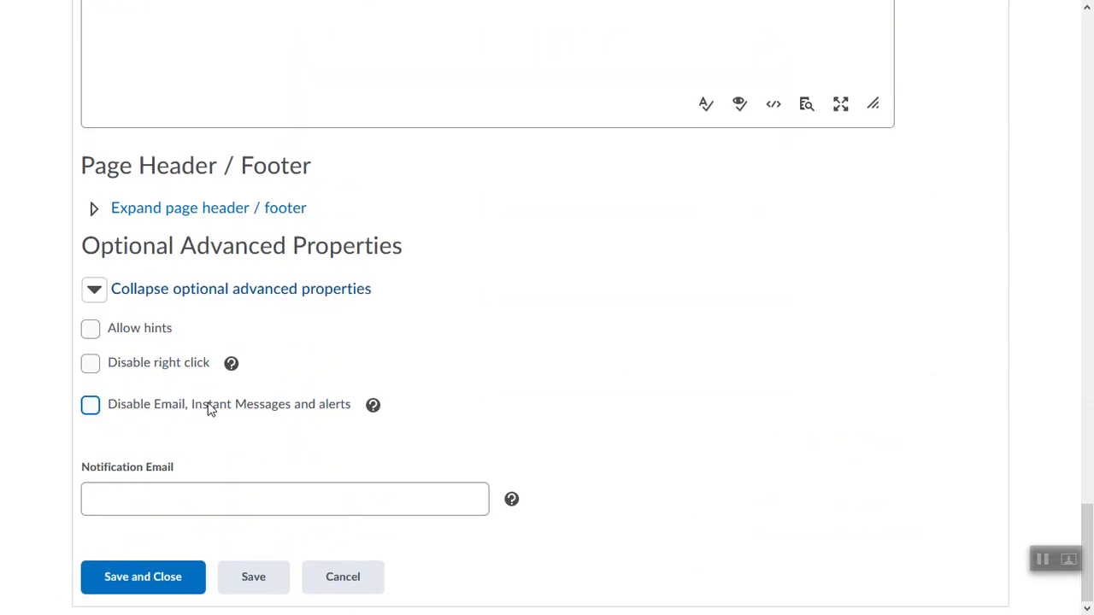
Examine the questions-per-page, paging and shuffle settings together with the page assignment of the listed questions.
scroll(211, 408, "up", 15)
scroll(210, 409, "up", 5)
scroll(210, 409, "down", 2)
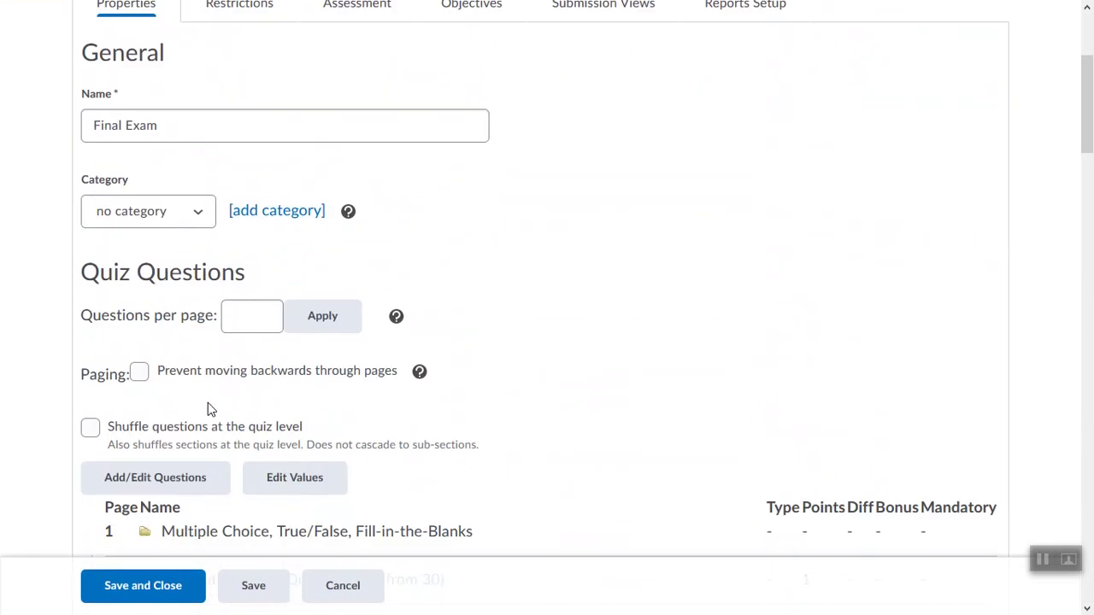
left_click(254, 325)
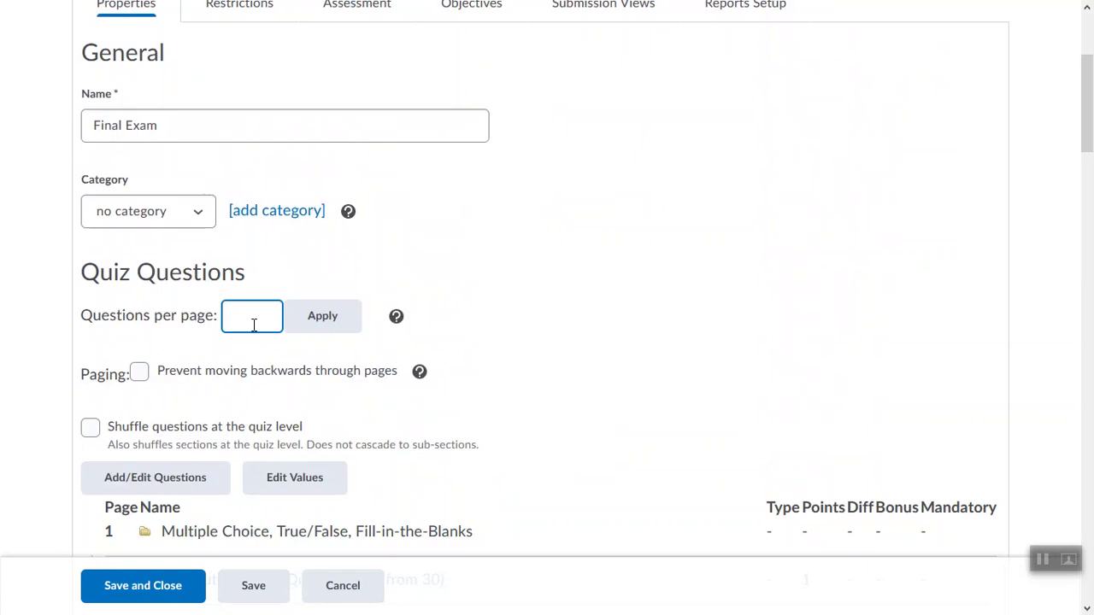
scroll(254, 326, "down", 3)
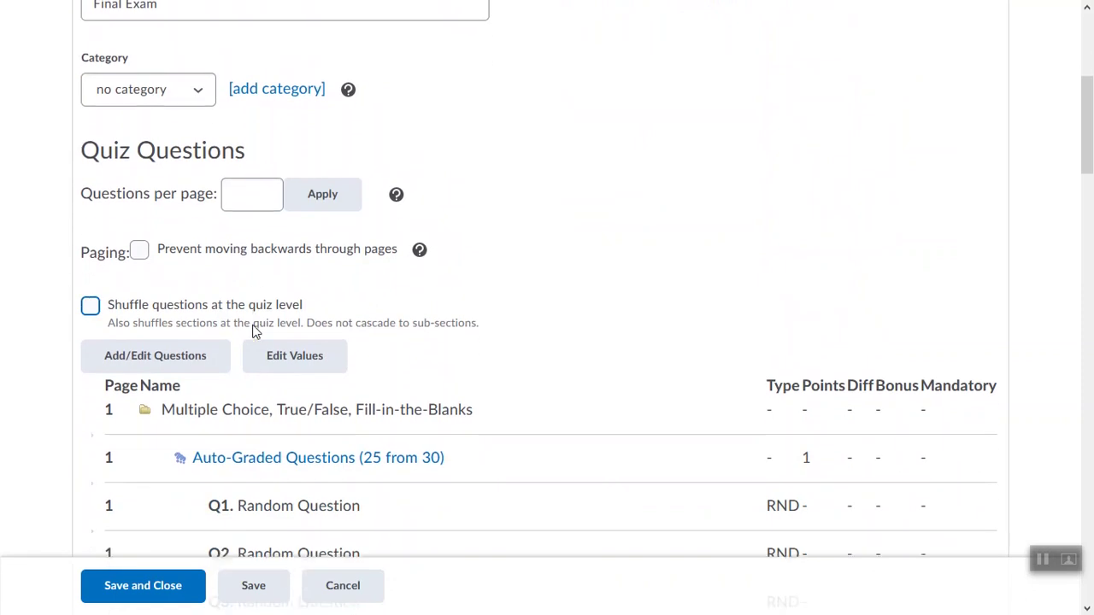
scroll(254, 331, "down", 4)
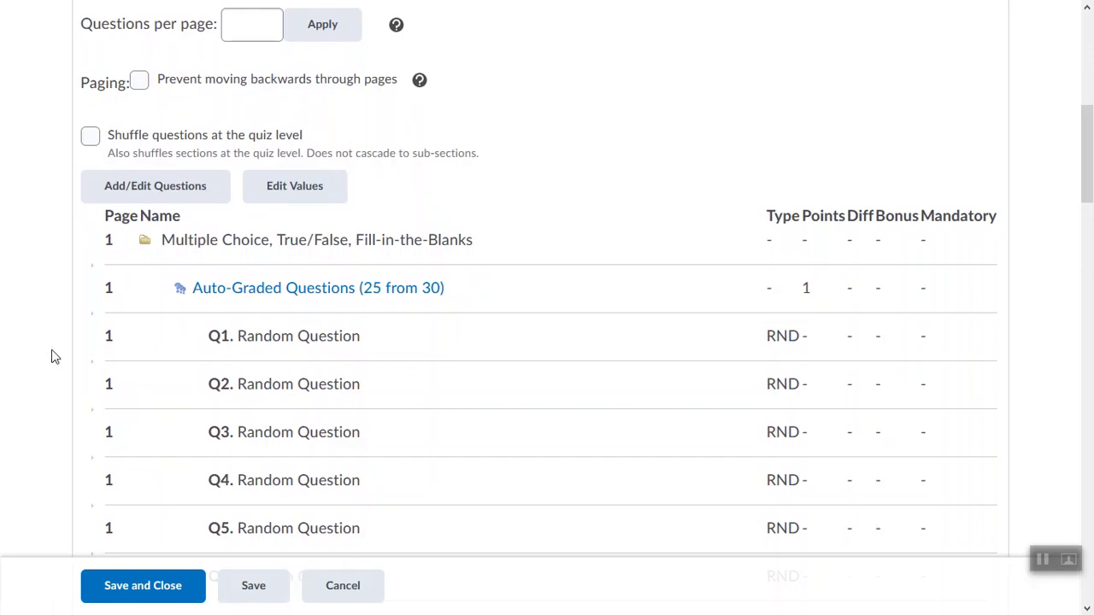
scroll(54, 389, "down", 4)
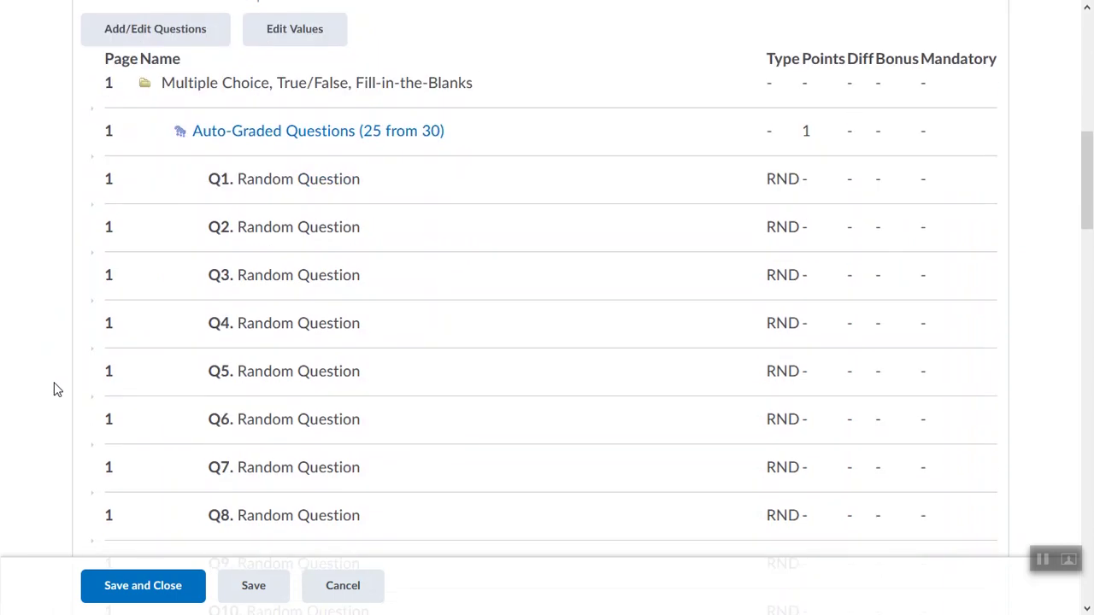
scroll(54, 389, "down", 1)
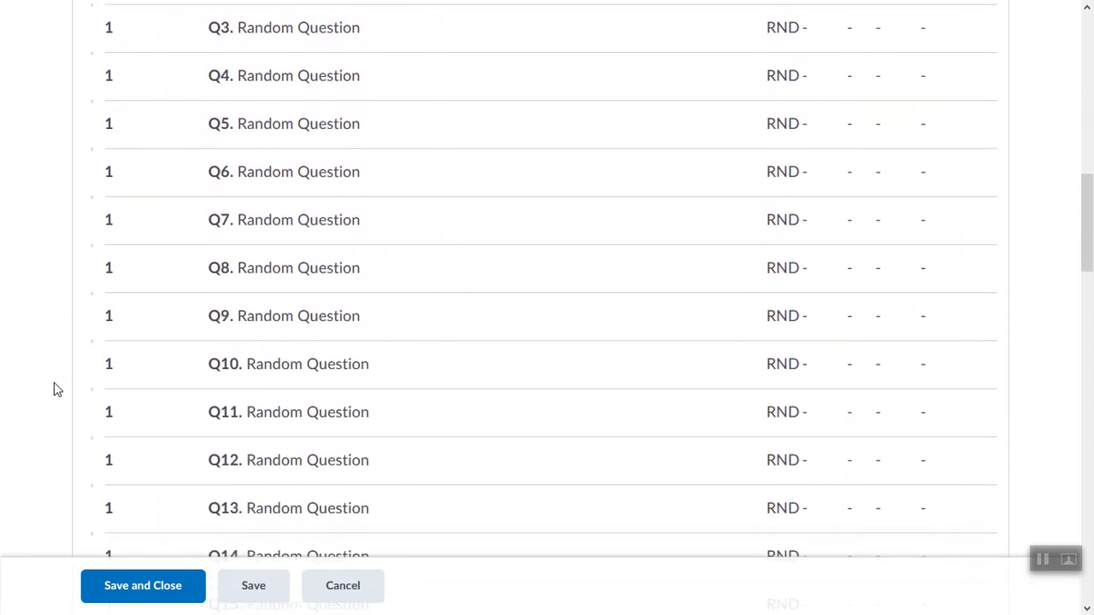
scroll(55, 390, "up", 3)
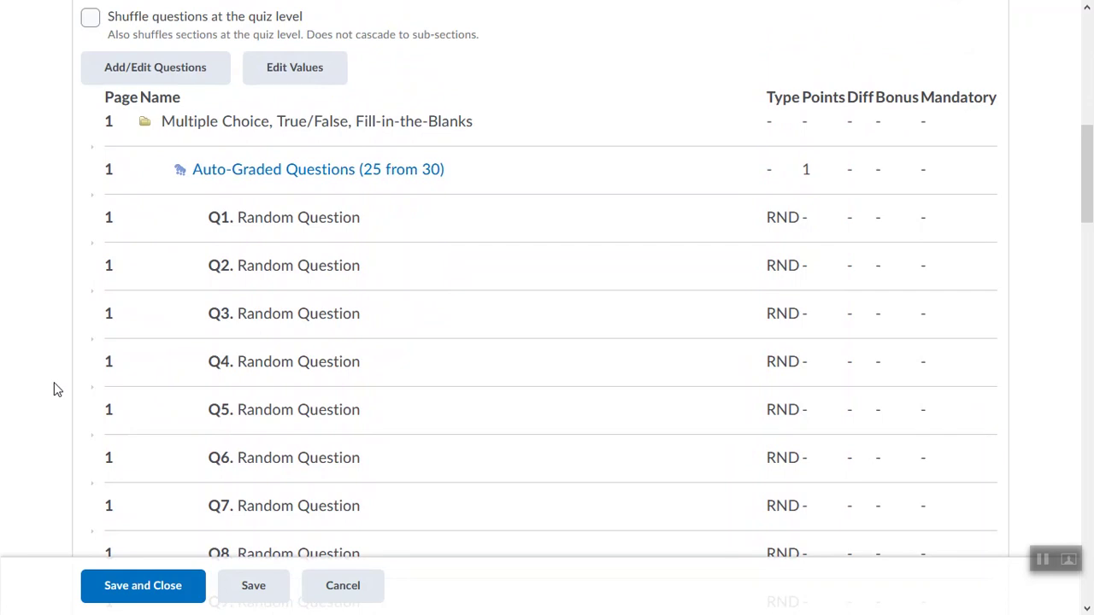
scroll(54, 388, "up", 1)
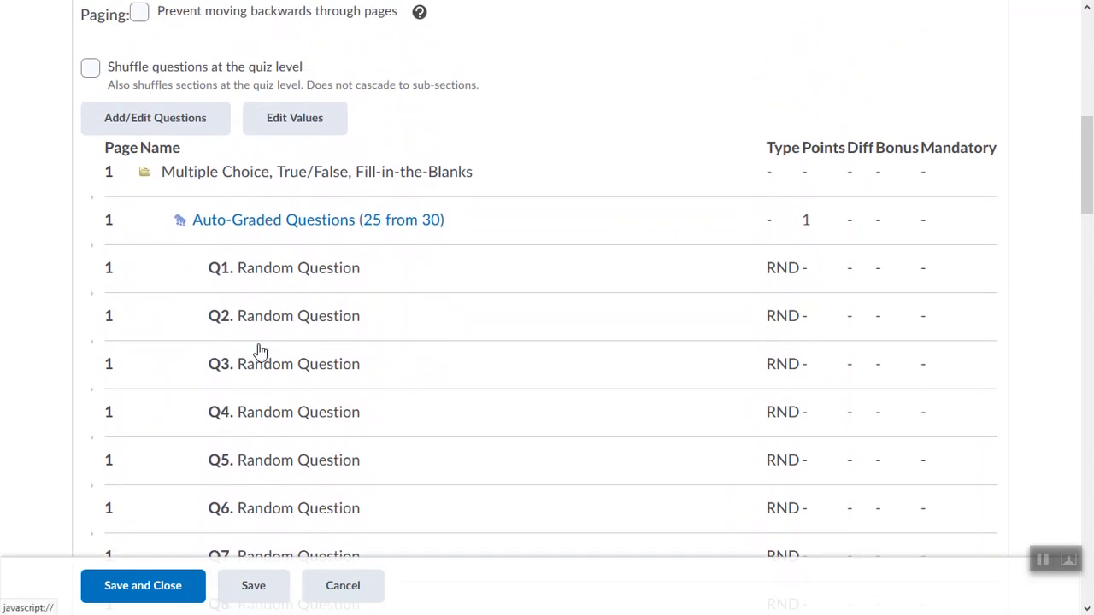
Add page breaks after Q5, Q10, Q15, Q20 and Q25, plus one between written response questions Q26 and Q27.
scroll(261, 351, "down", 3)
left_click(260, 350)
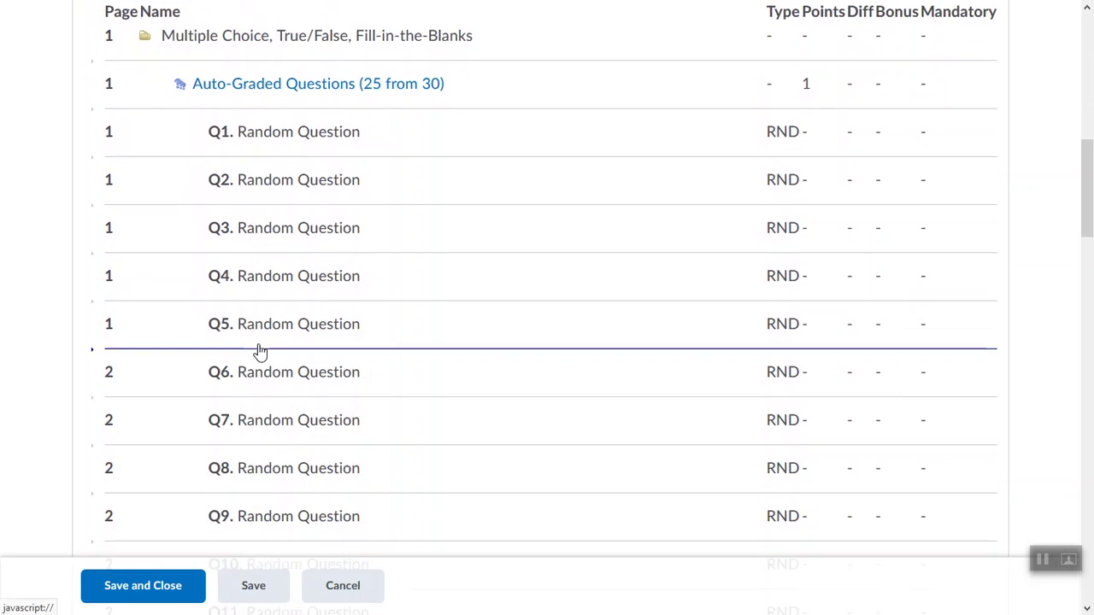
scroll(260, 351, "down", 5)
left_click(260, 359)
scroll(261, 360, "down", 5)
left_click(261, 359)
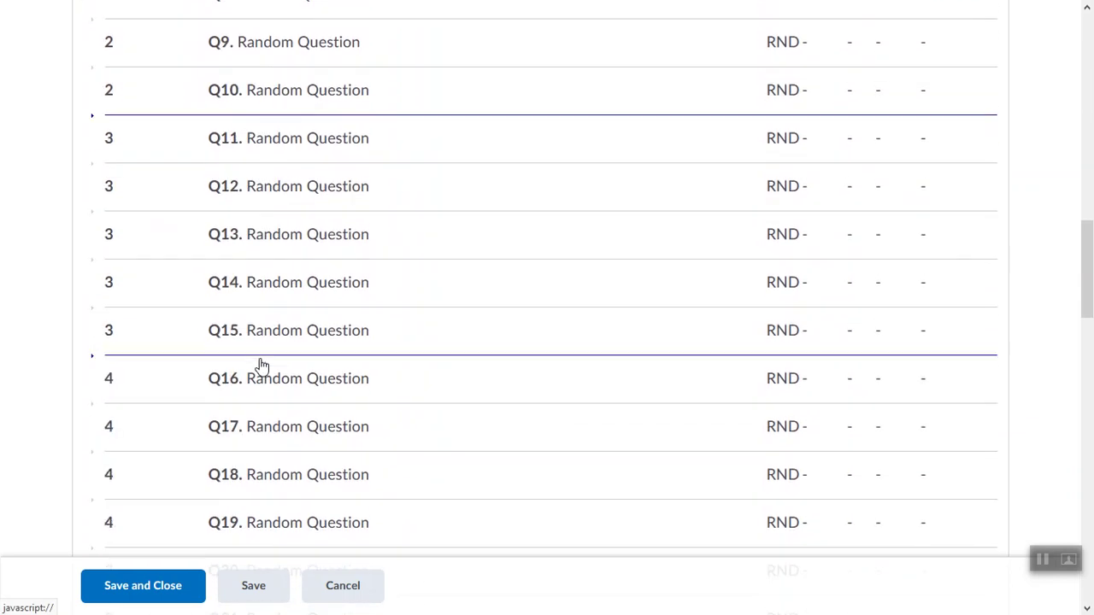
scroll(260, 366, "down", 5)
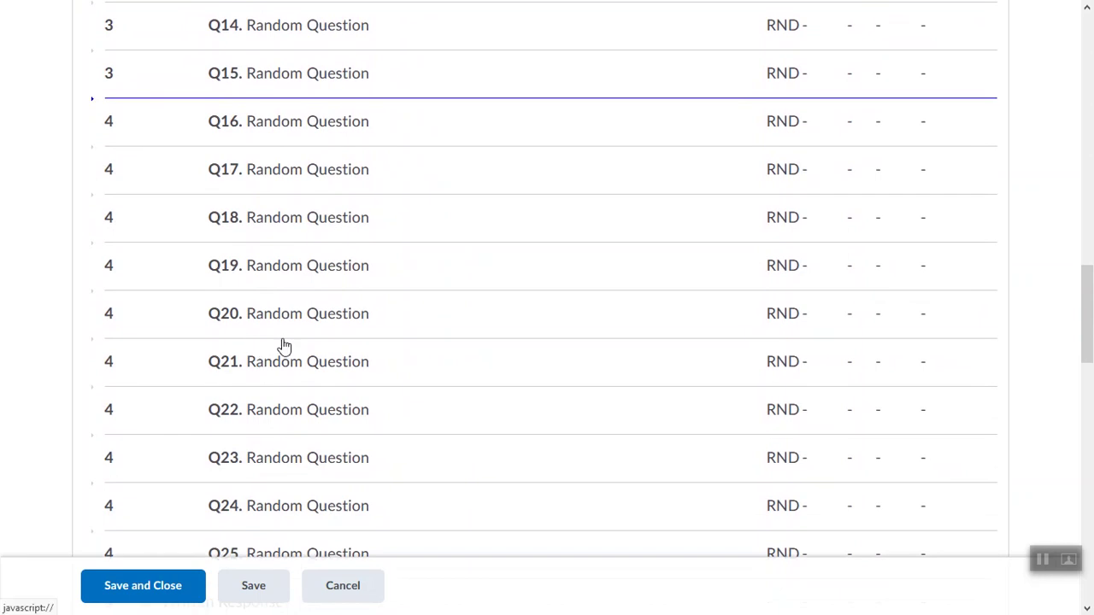
left_click(282, 342)
scroll(282, 343, "down", 4)
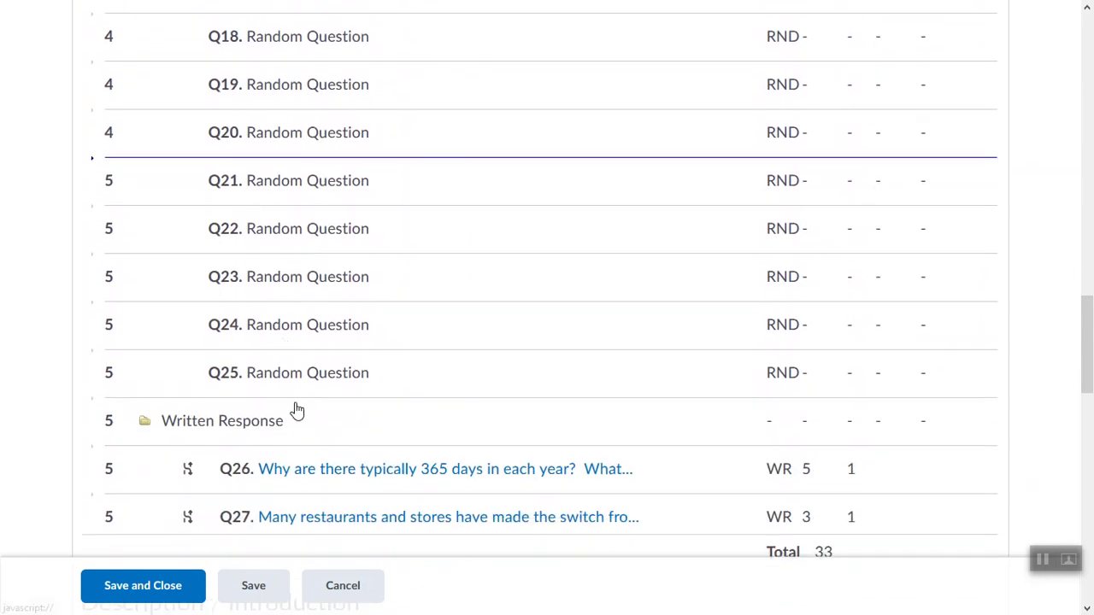
left_click(296, 409)
scroll(295, 410, "down", 3)
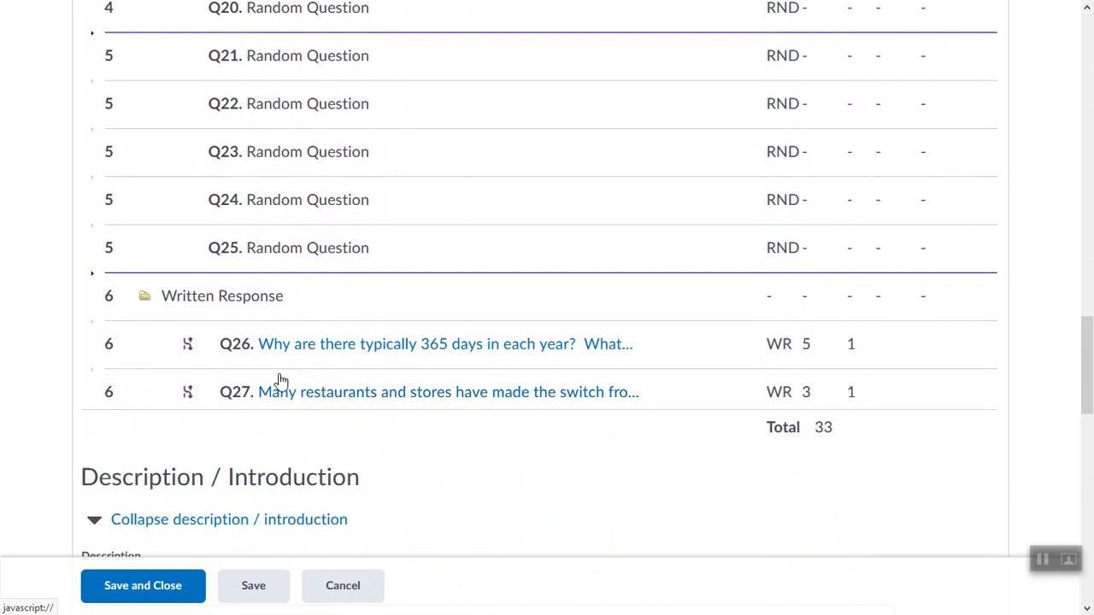
left_click(282, 377)
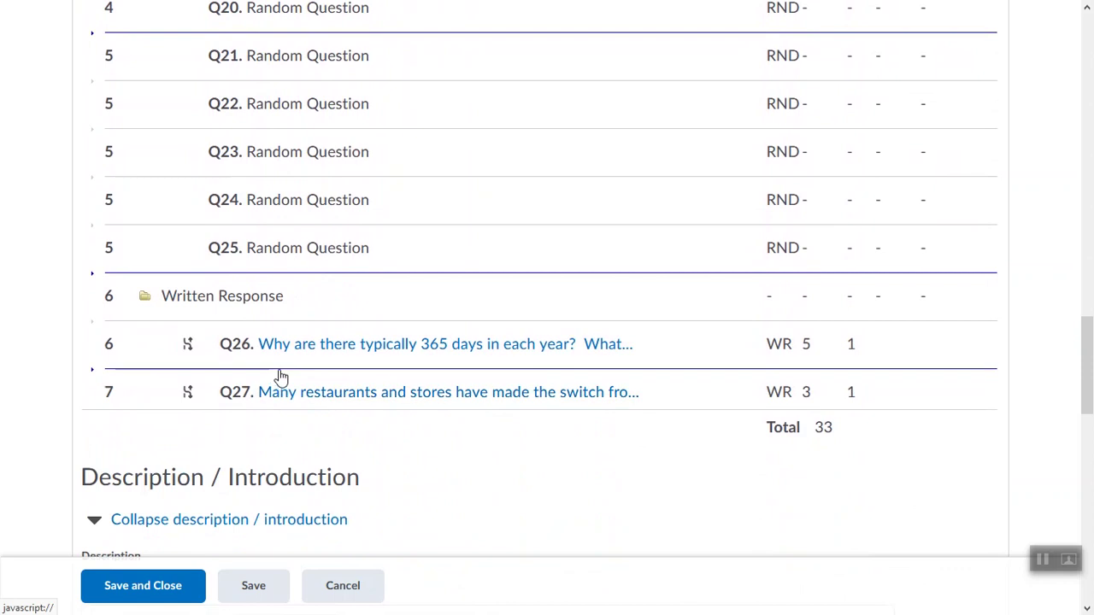
Enable shuffling of questions at the quiz level for the Final Exam.
scroll(281, 377, "up", 3)
scroll(281, 377, "up", 2)
scroll(281, 377, "up", 3)
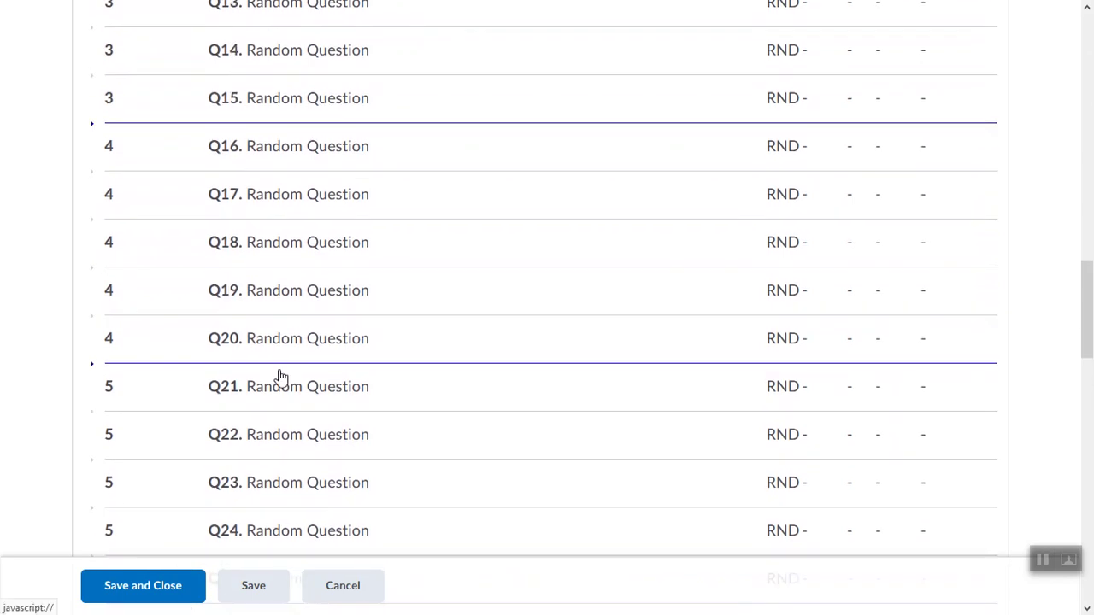
scroll(281, 376, "up", 20)
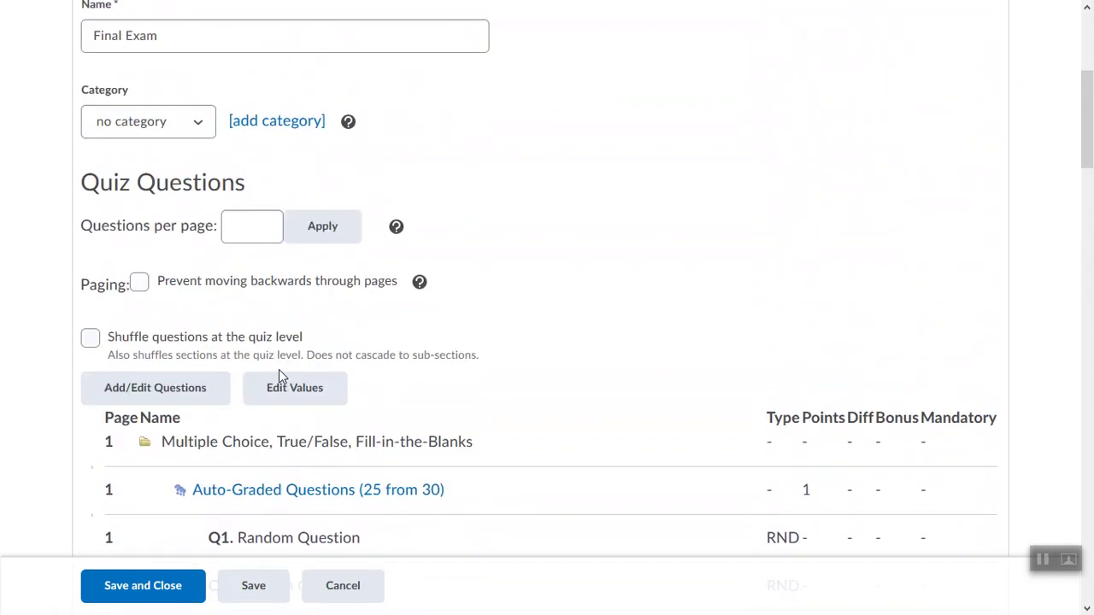
scroll(279, 375, "up", 1)
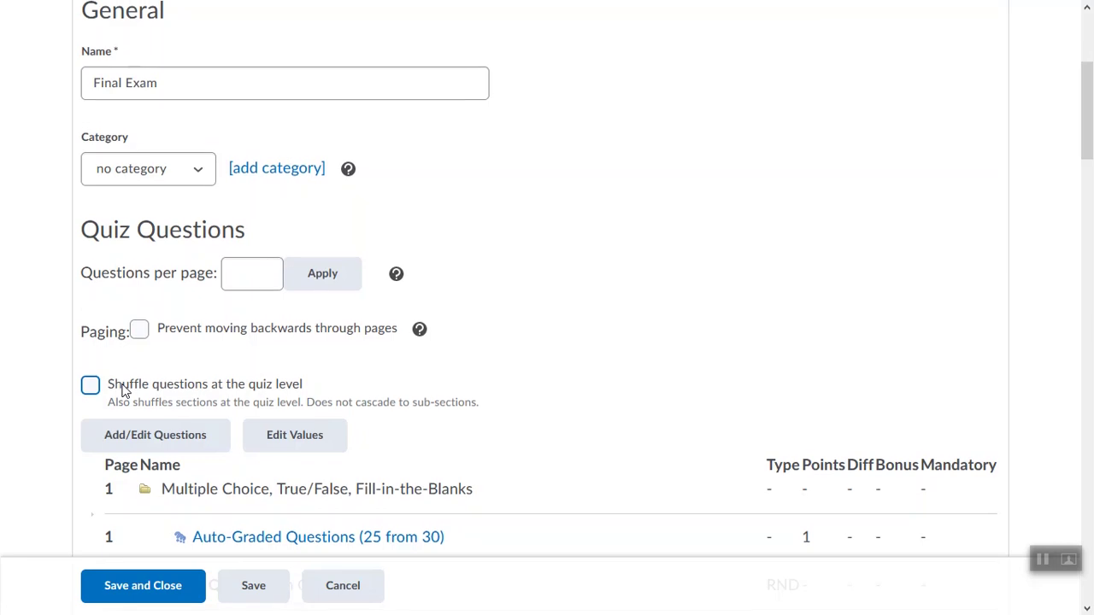
scroll(122, 389, "down", 1)
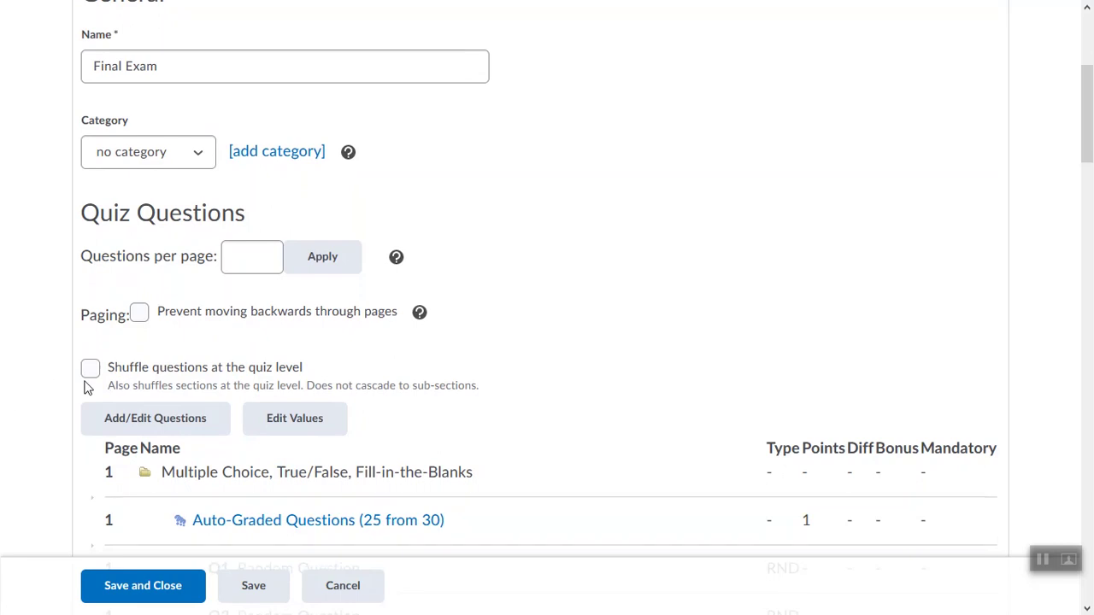
left_click(90, 369)
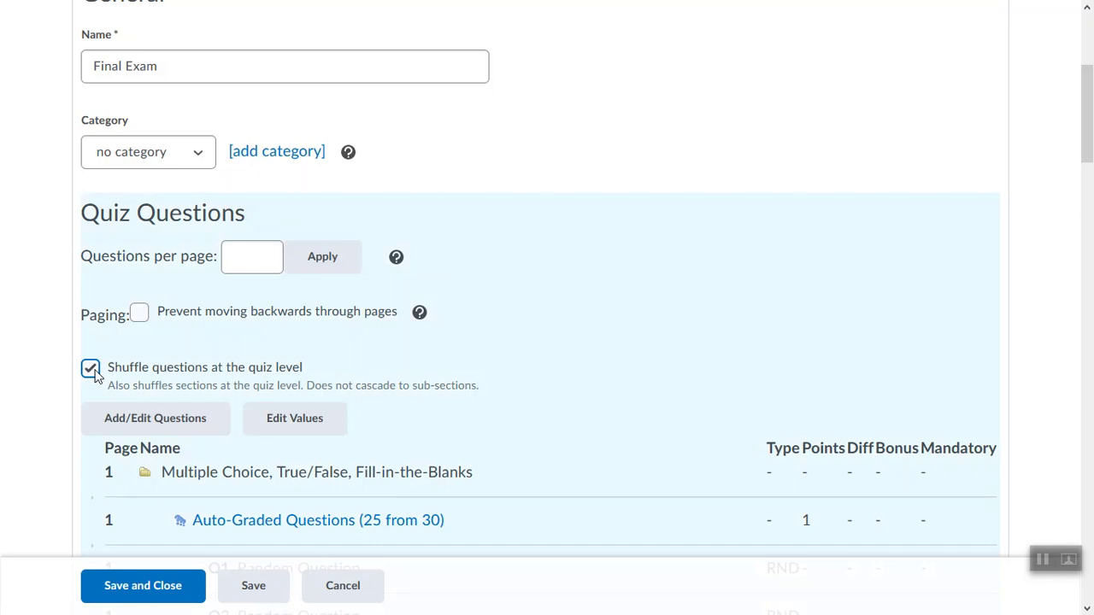
scroll(96, 377, "down", 1)
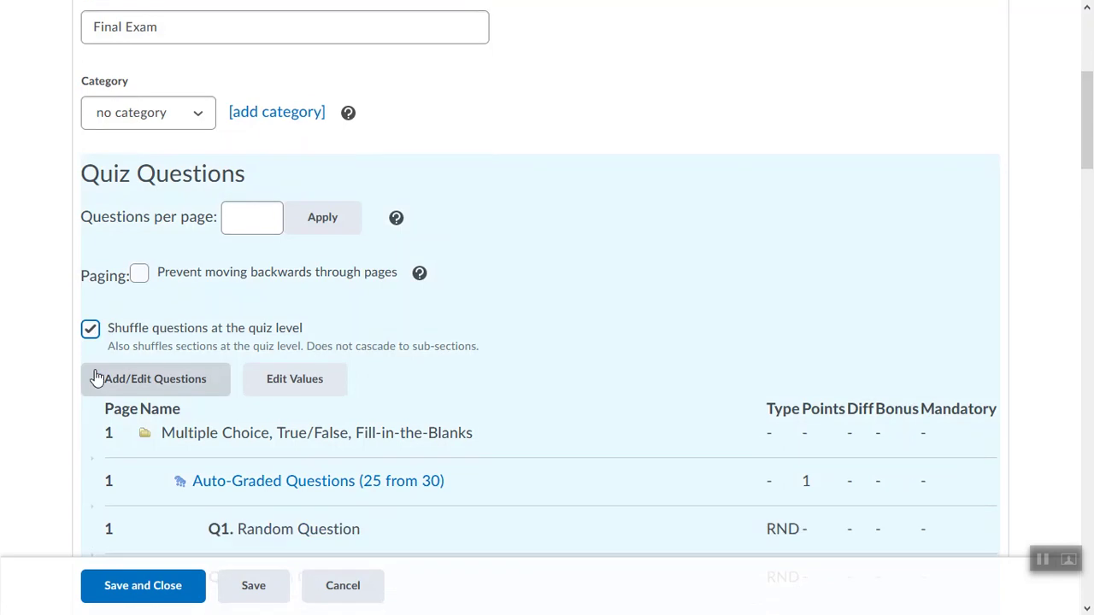
scroll(95, 377, "down", 1)
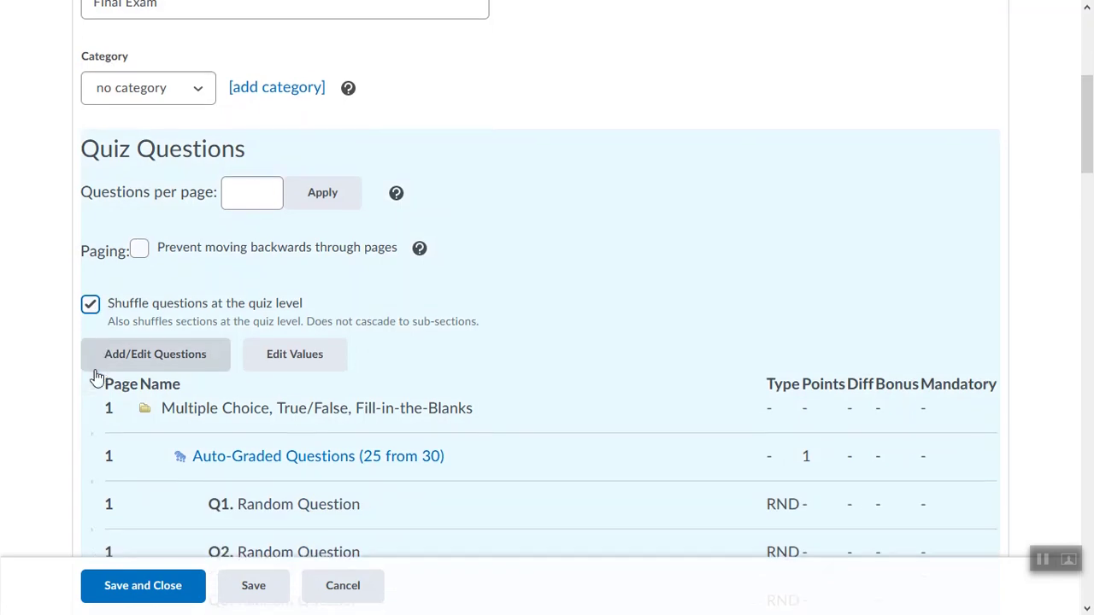
scroll(103, 425, "down", 2)
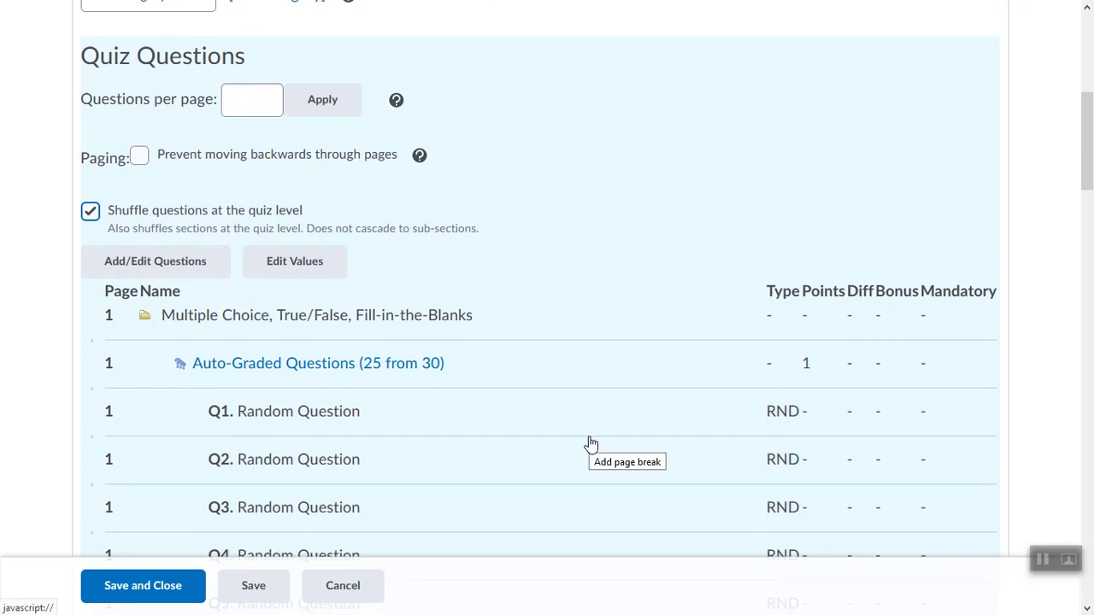
scroll(591, 443, "down", 1)
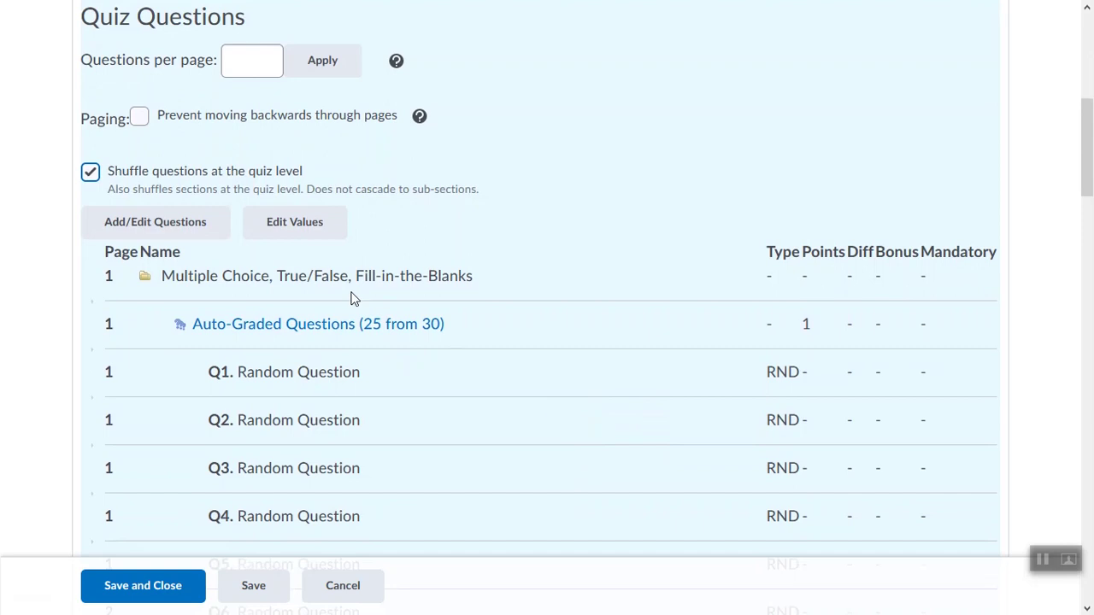
Examine the quiz's question list, checking the page assignments and point values through the written response questions and the total.
scroll(353, 297, "down", 1)
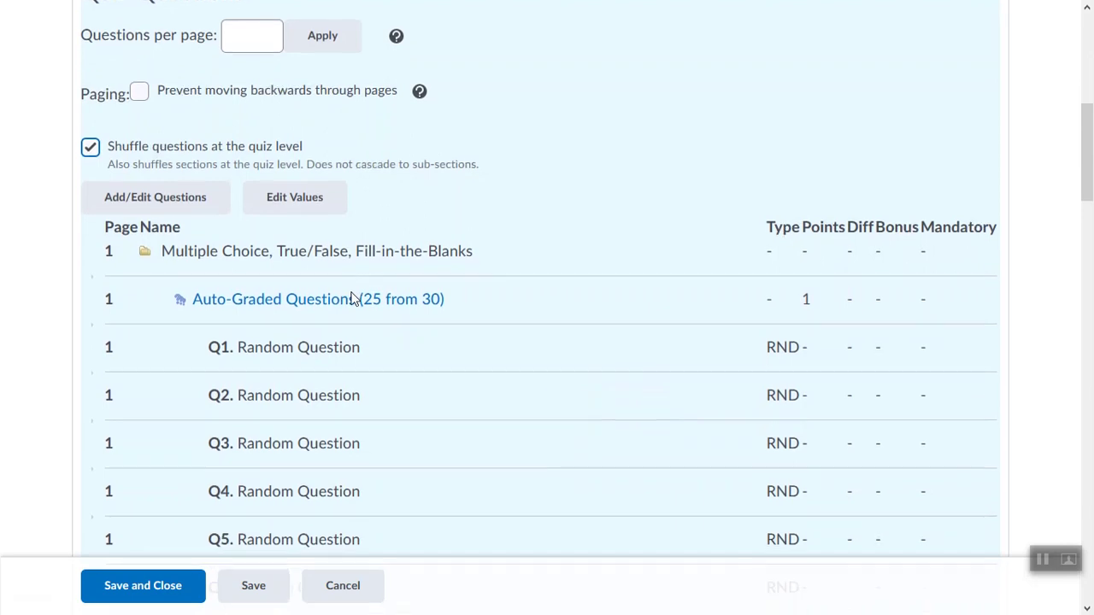
scroll(352, 299, "down", 4)
scroll(352, 299, "down", 9)
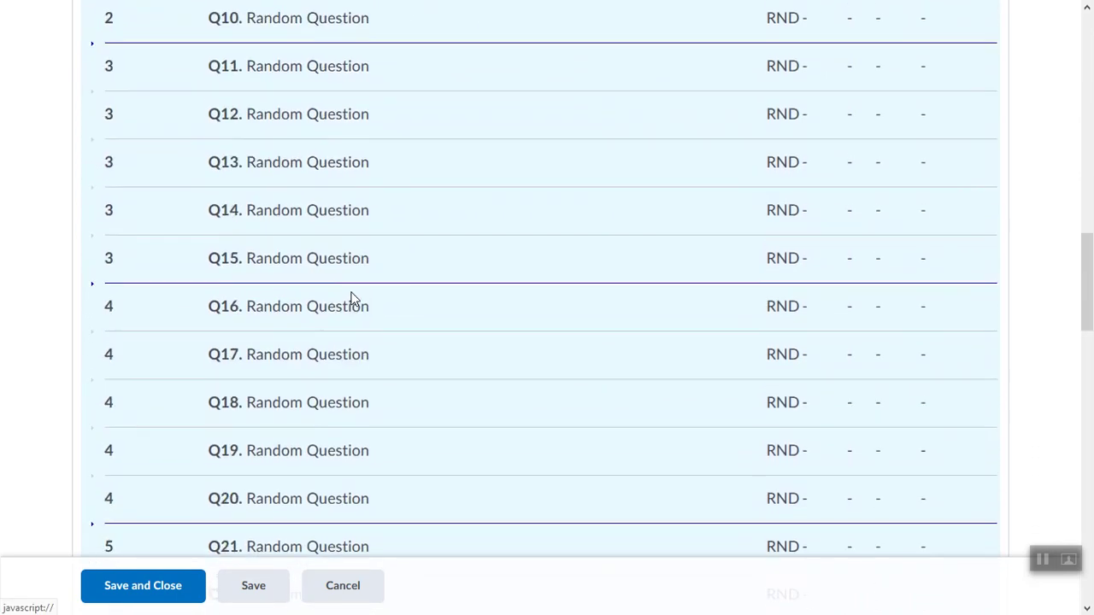
scroll(353, 299, "down", 3)
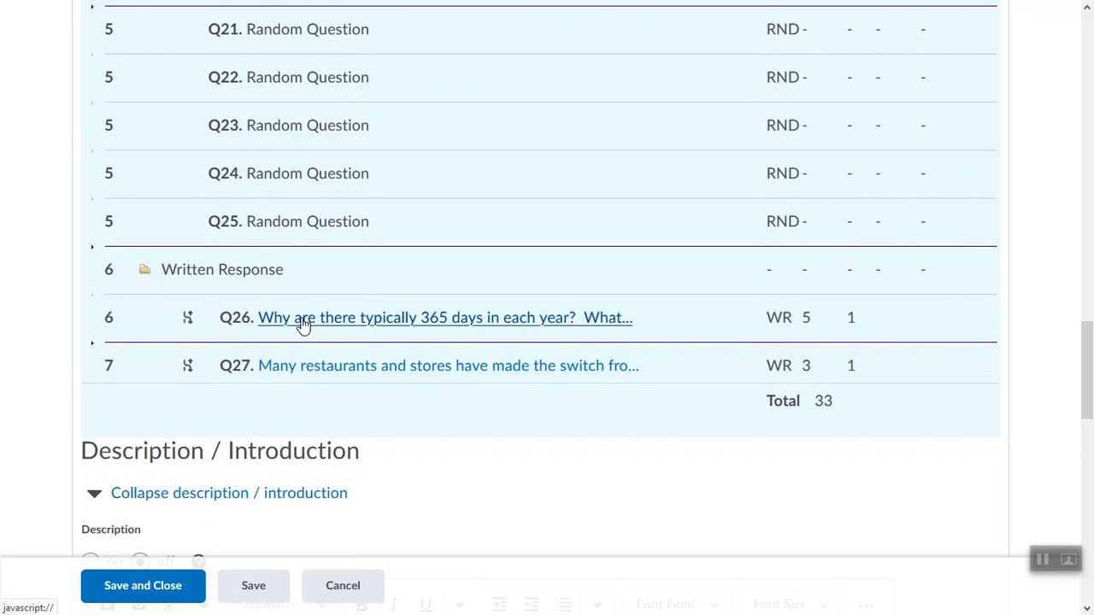
scroll(303, 323, "down", 1)
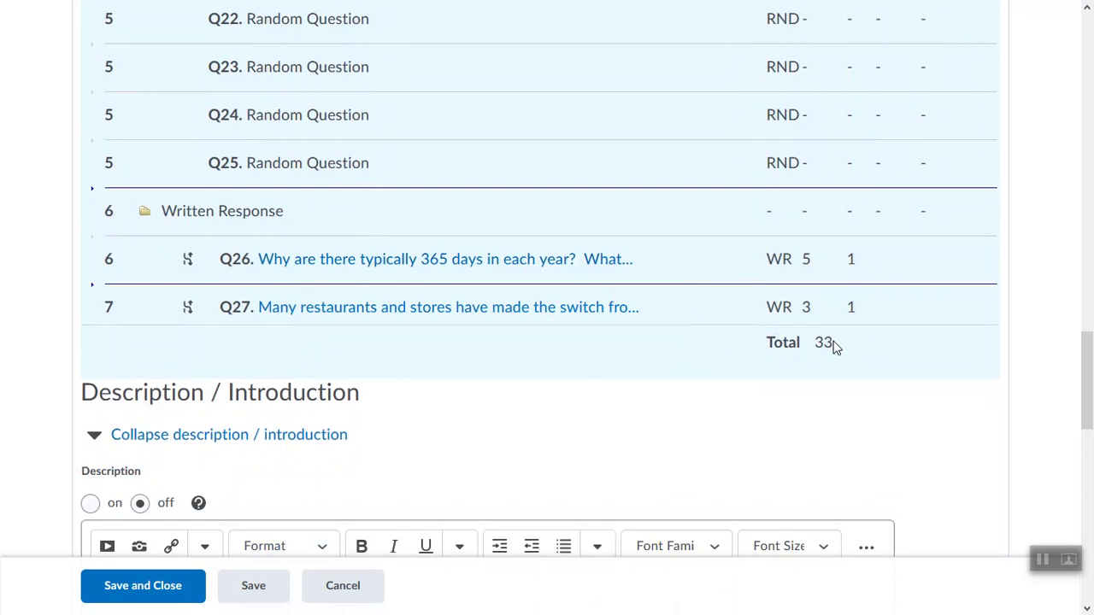
scroll(833, 347, "down", 1)
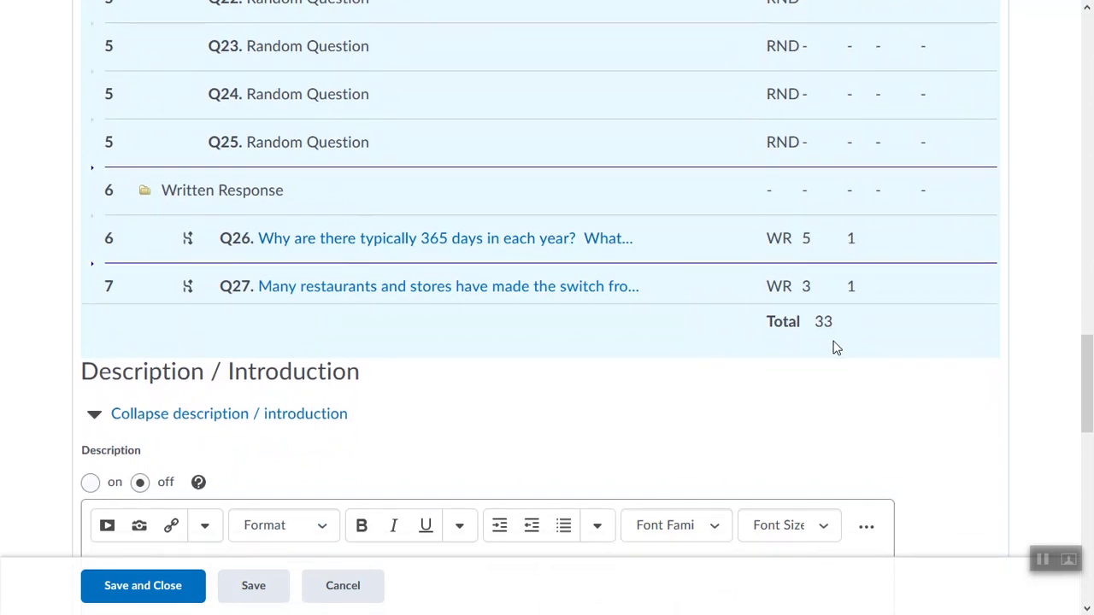
scroll(834, 347, "down", 3)
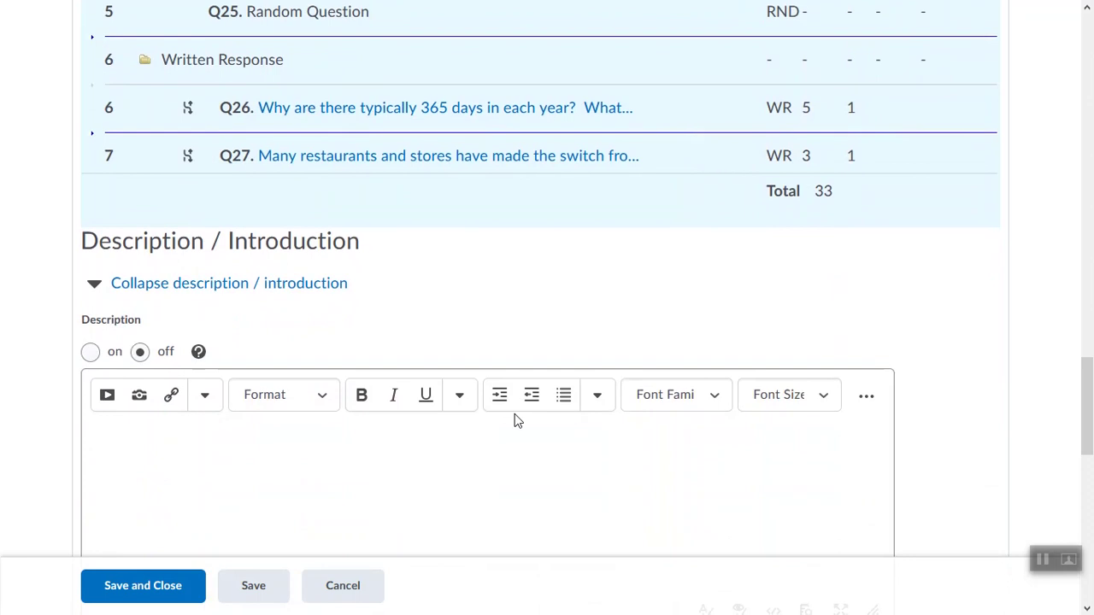
Turn on the quiz description and look over the optional advanced properties.
scroll(516, 420, "down", 2)
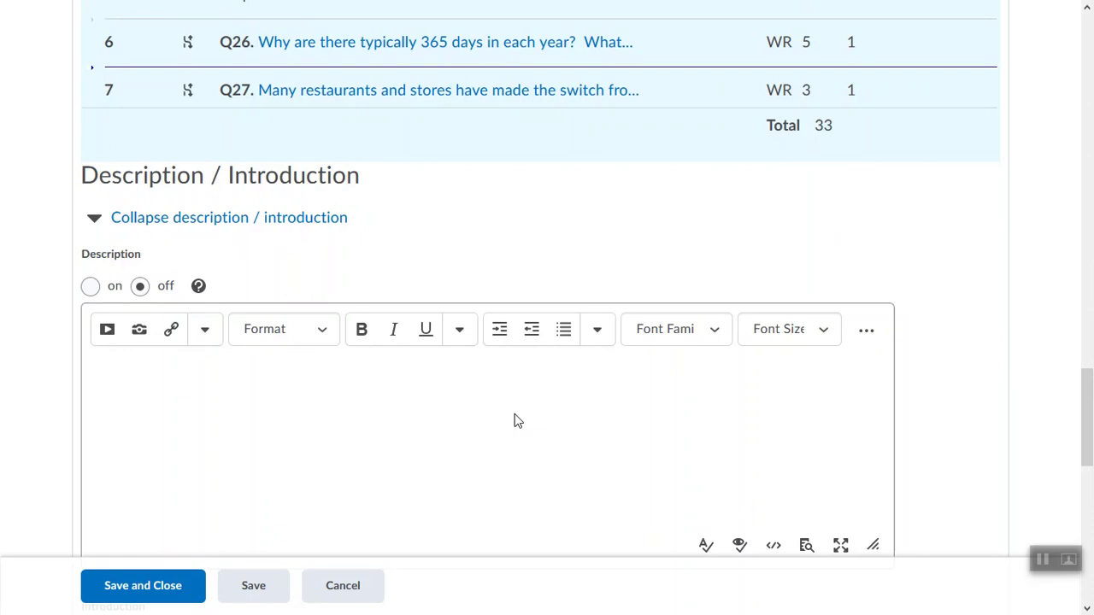
left_click(92, 287)
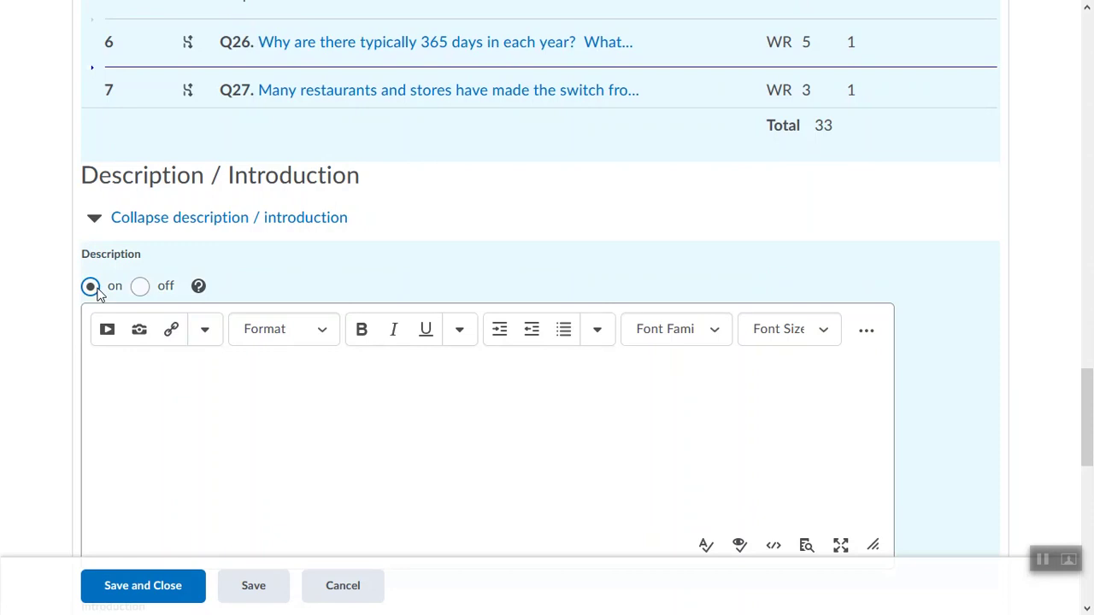
scroll(97, 292, "down", 6)
scroll(97, 295, "down", 3)
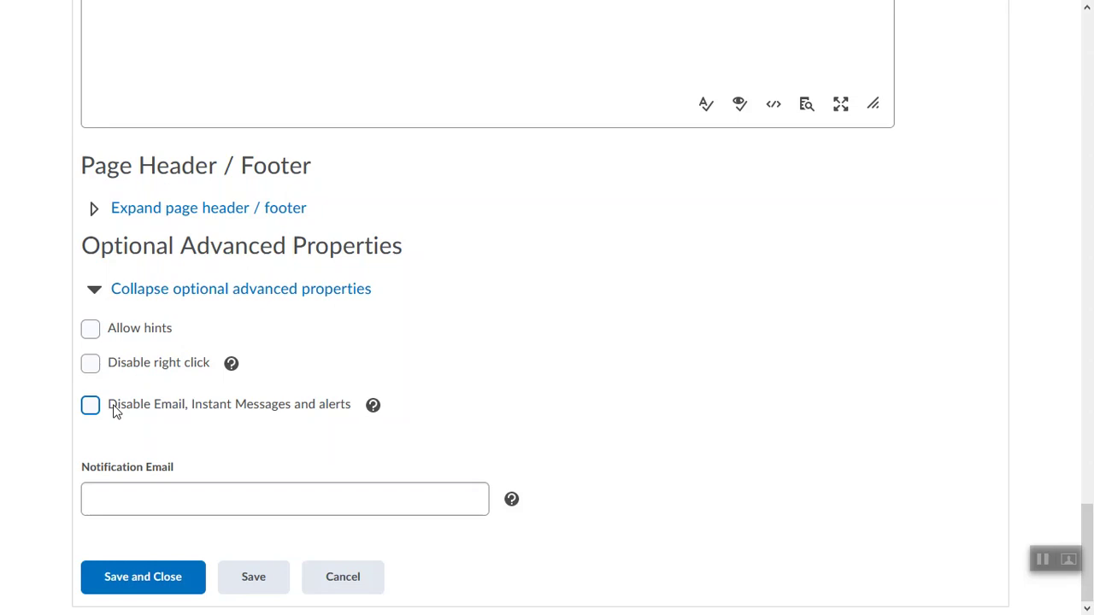
Open the Final Exam's restrictions and review the availability, timing and special access settings.
scroll(116, 411, "up", 20)
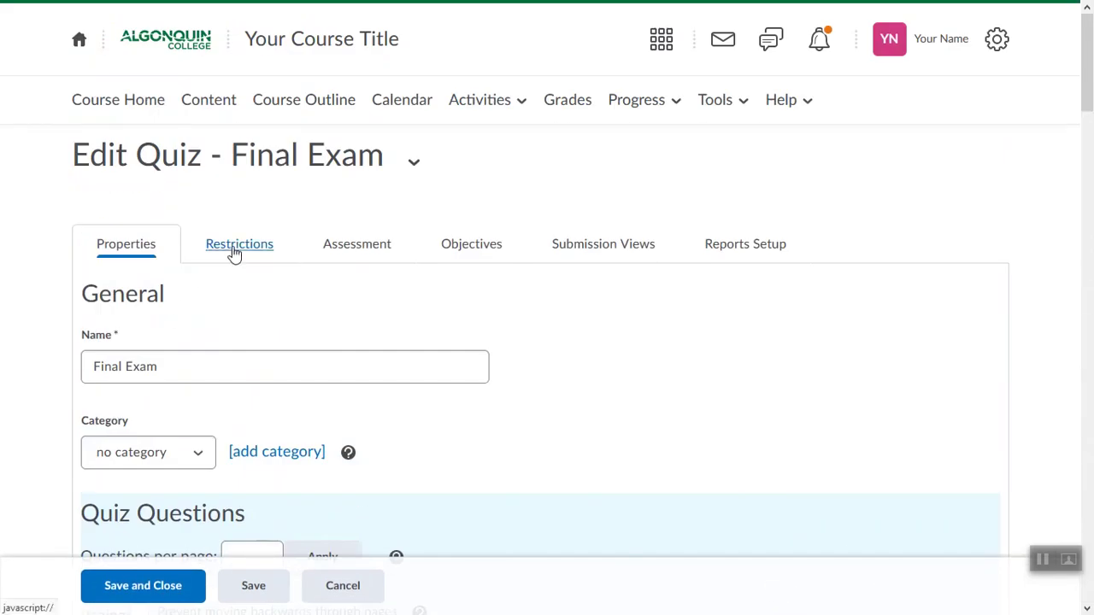
left_click(235, 247)
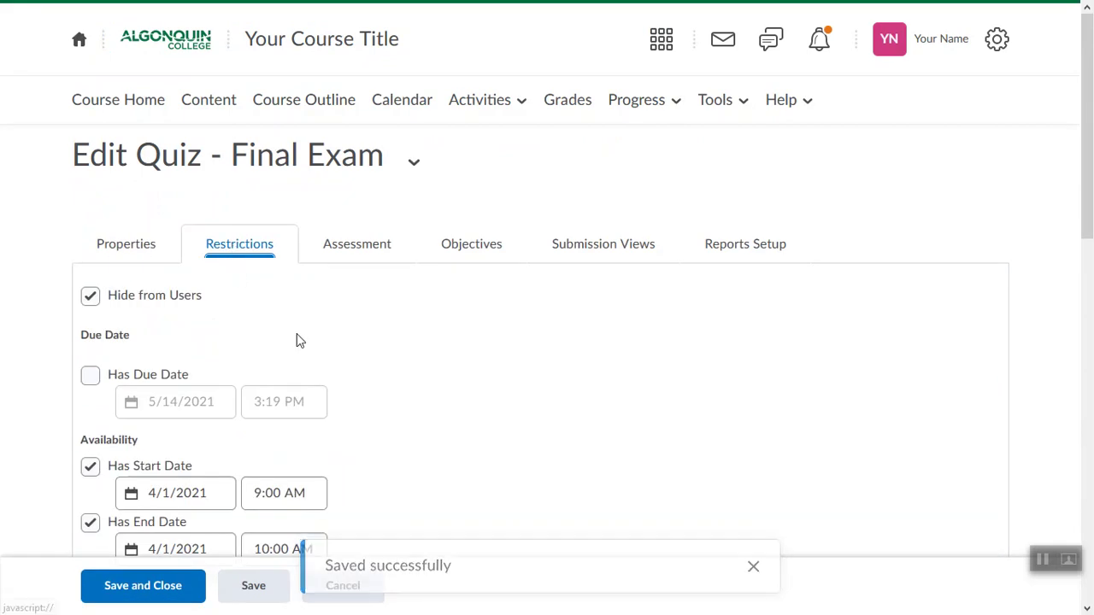
scroll(319, 350, "down", 1)
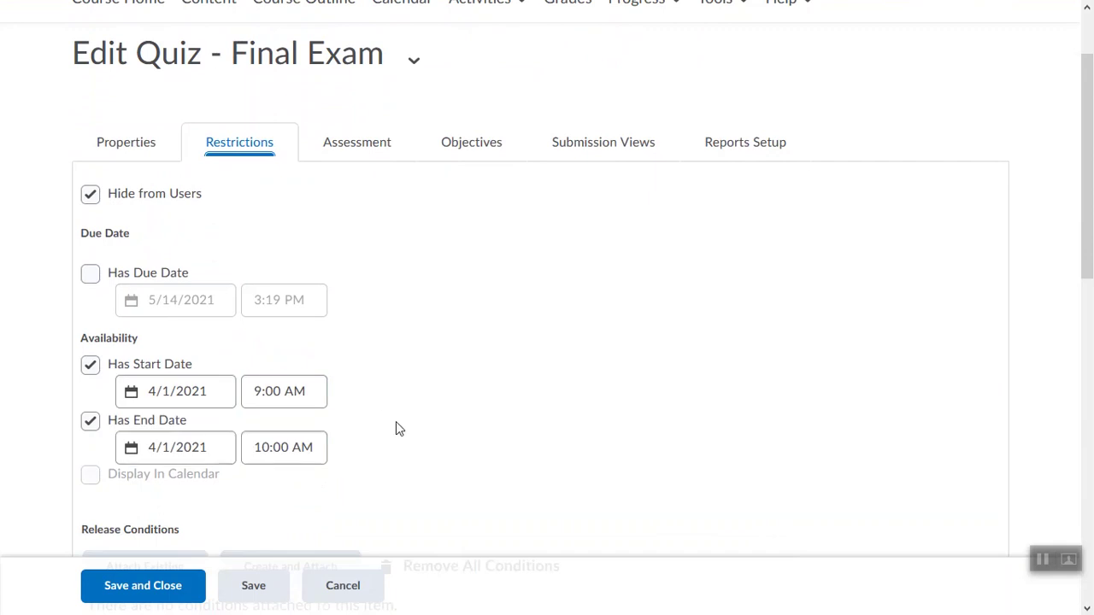
scroll(396, 428, "down", 1)
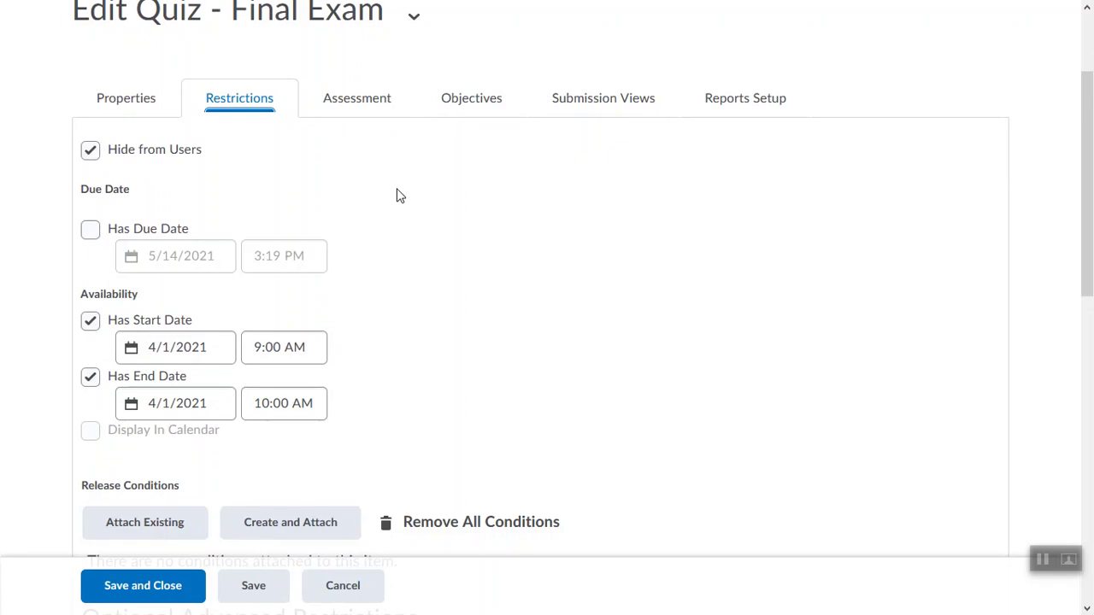
scroll(369, 389, "down", 5)
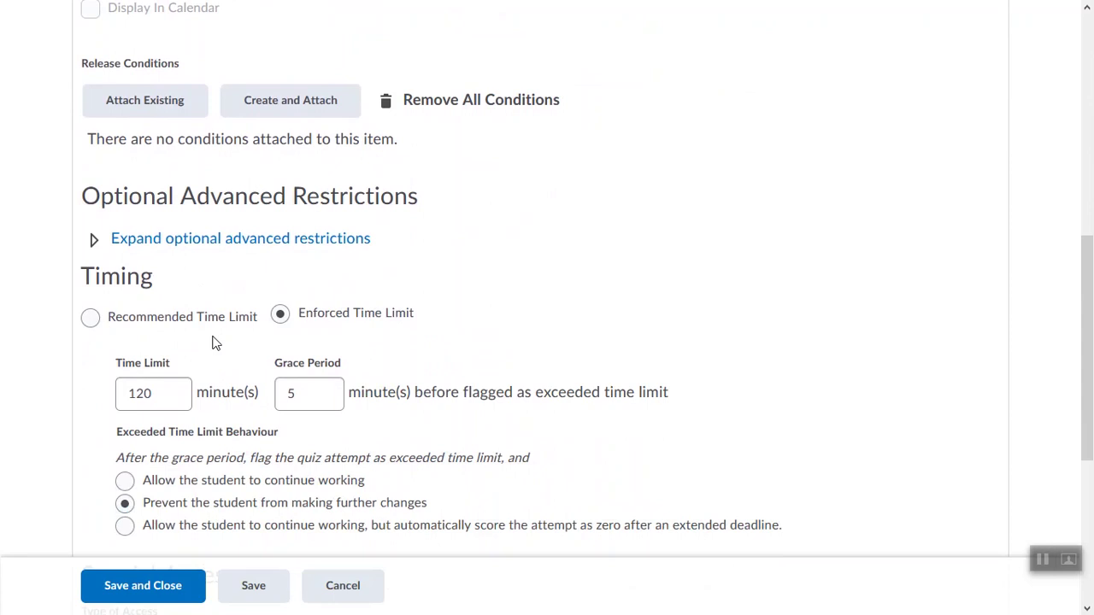
scroll(215, 342, "down", 4)
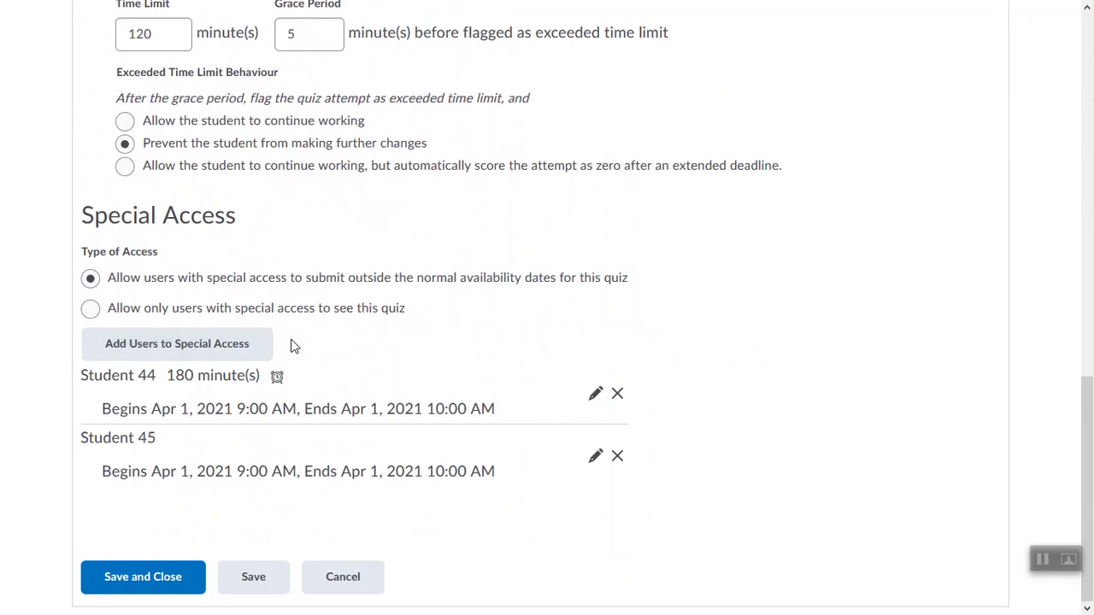
scroll(290, 345, "up", 3)
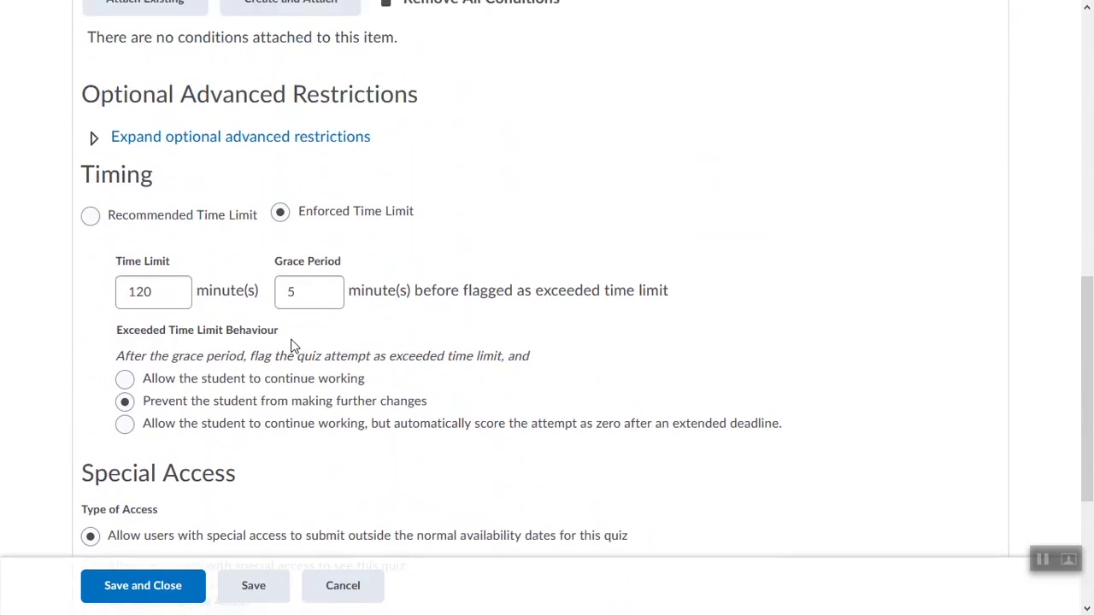
scroll(290, 345, "up", 6)
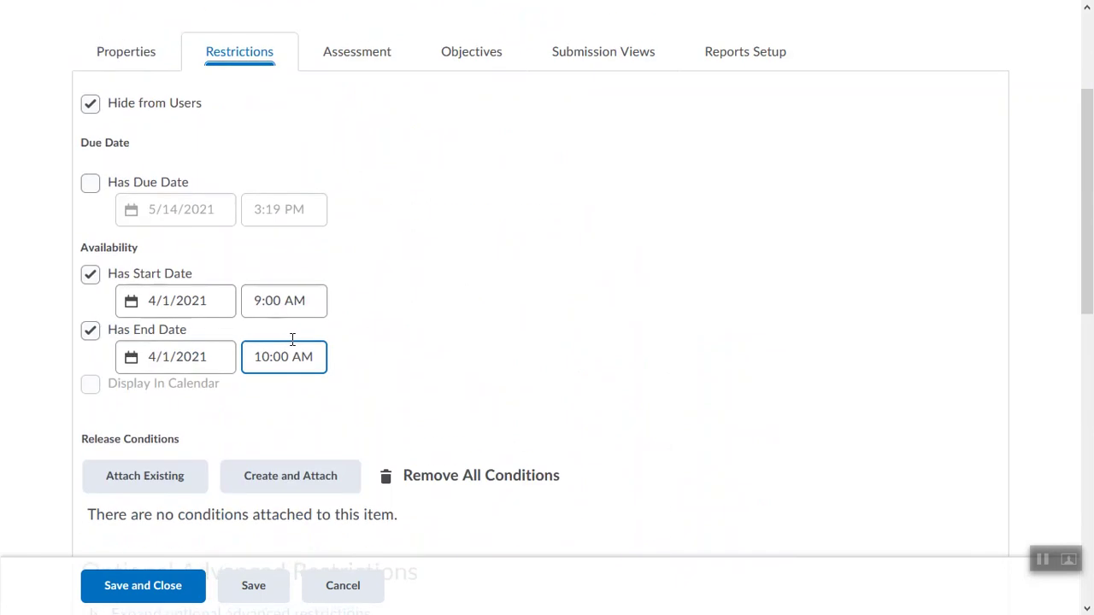
Make the Final Exam visible by turning off Hide from Users.
left_click(91, 185)
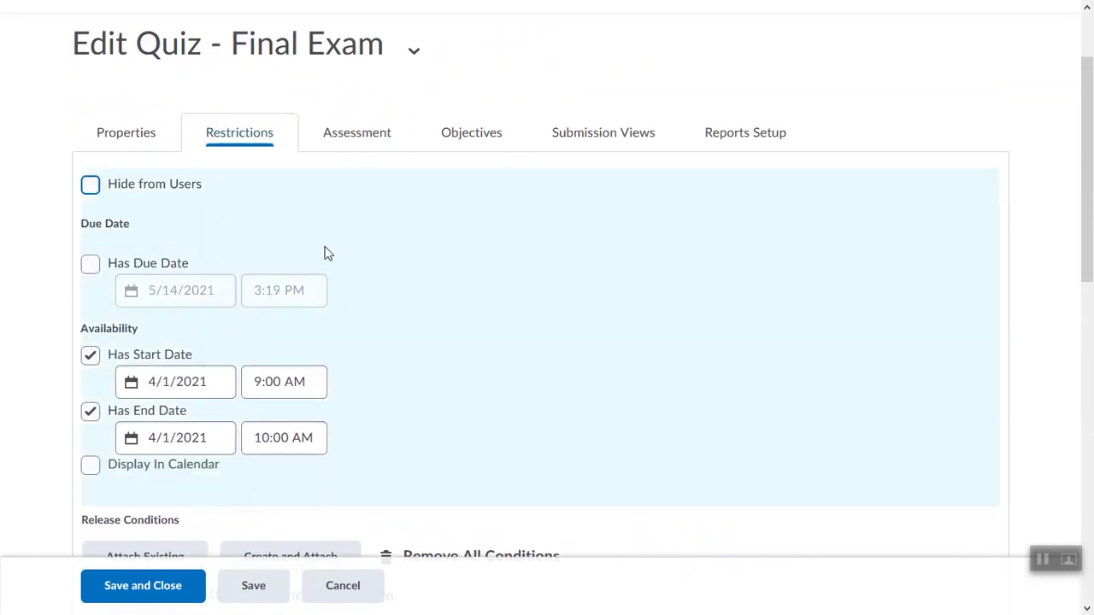
scroll(362, 272, "down", 1)
scroll(363, 272, "down", 1)
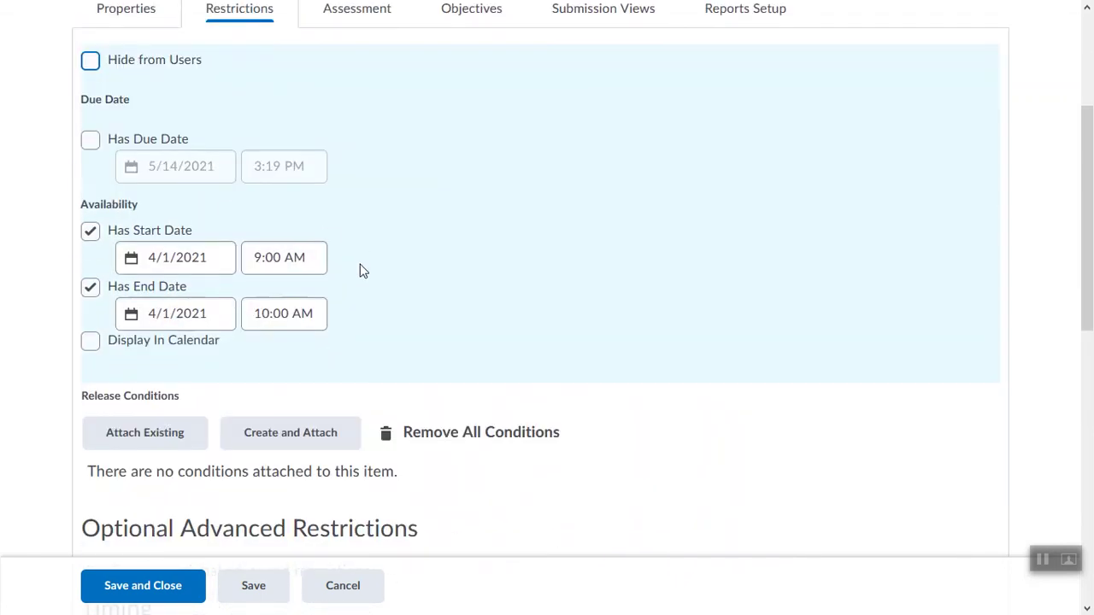
scroll(363, 271, "down", 1)
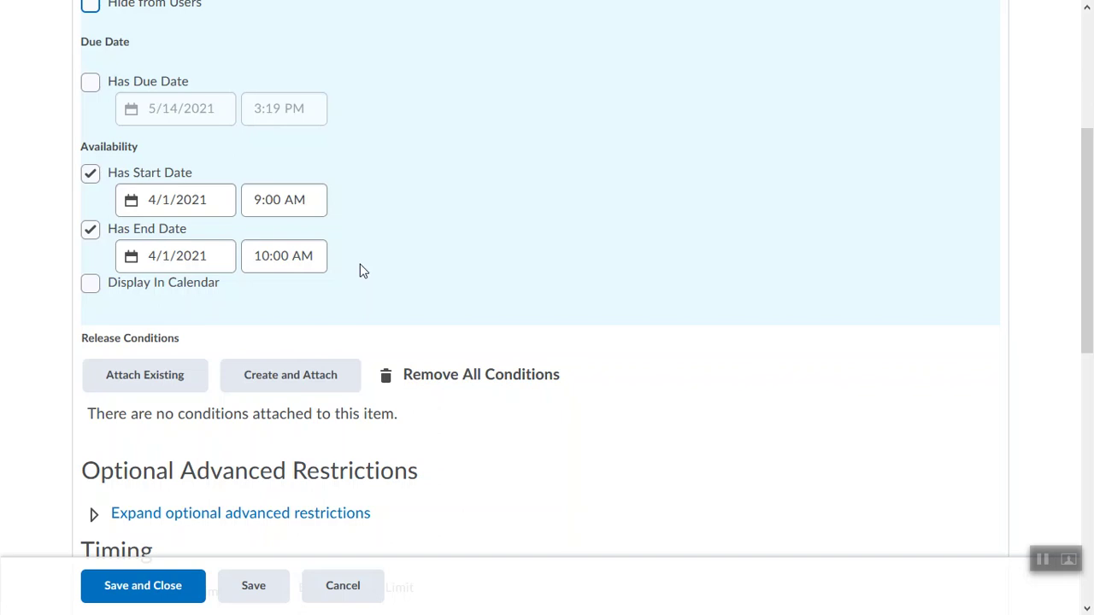
scroll(360, 270, "up", 1)
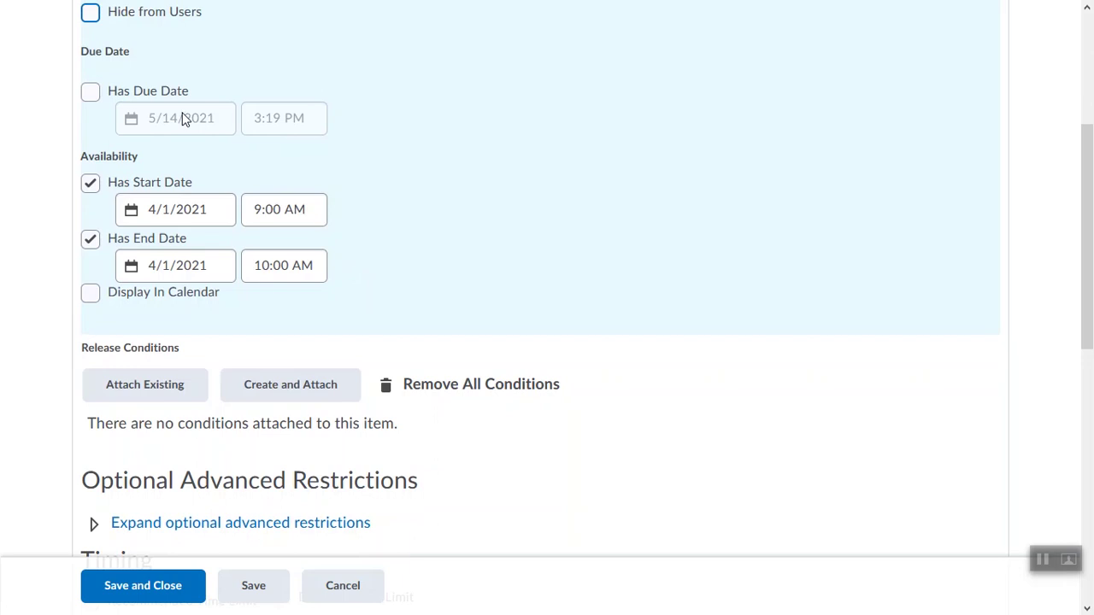
Check the availability start and end fields and enable Display In Calendar for the quiz.
left_click(193, 211)
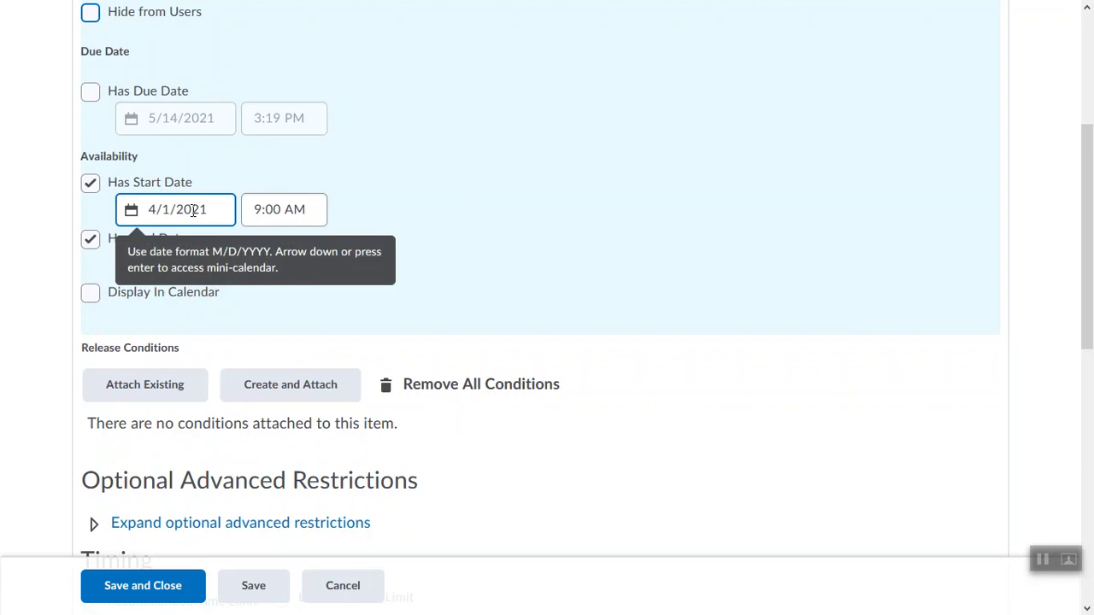
left_click(432, 234)
left_click(313, 283)
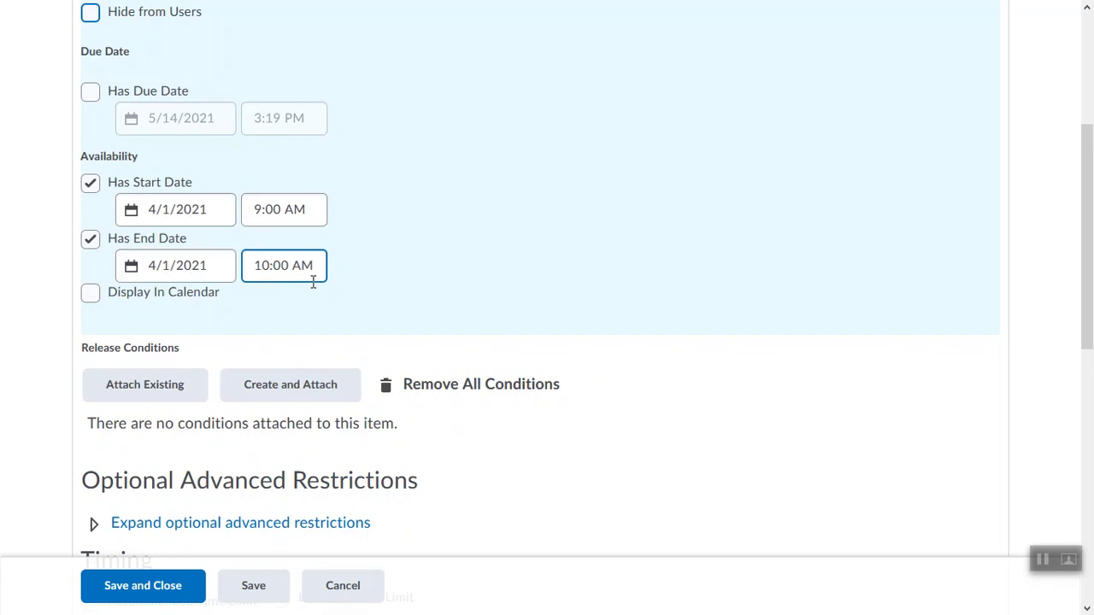
key("shift+Tab")
key("shift+Tab")
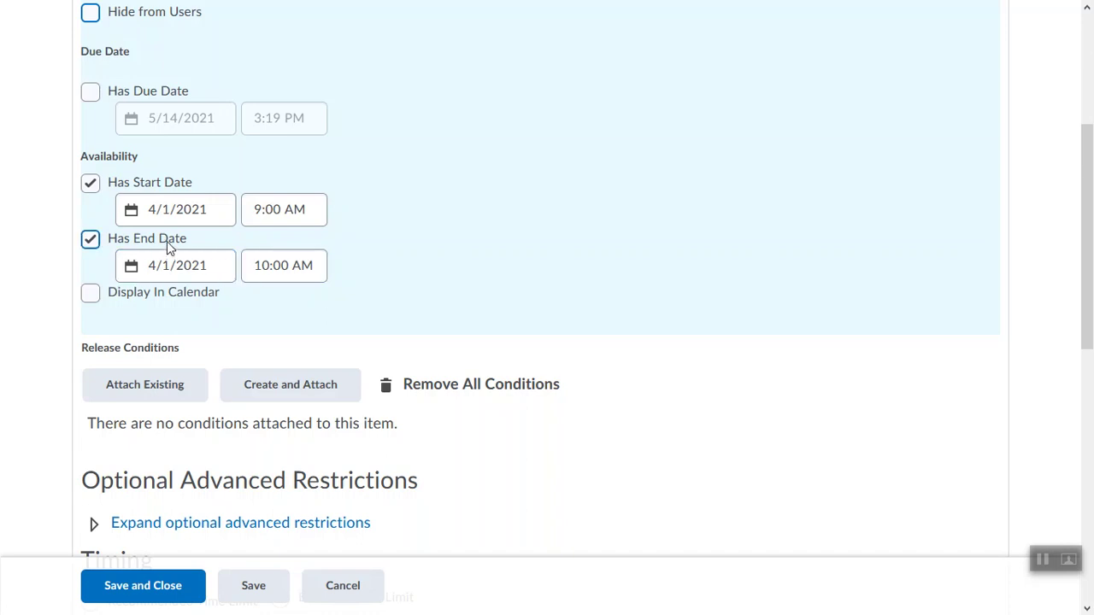
left_click(430, 269)
left_click(90, 295)
Set the grace period of the enforced time limit to 1 minute.
scroll(325, 211, "down", 5)
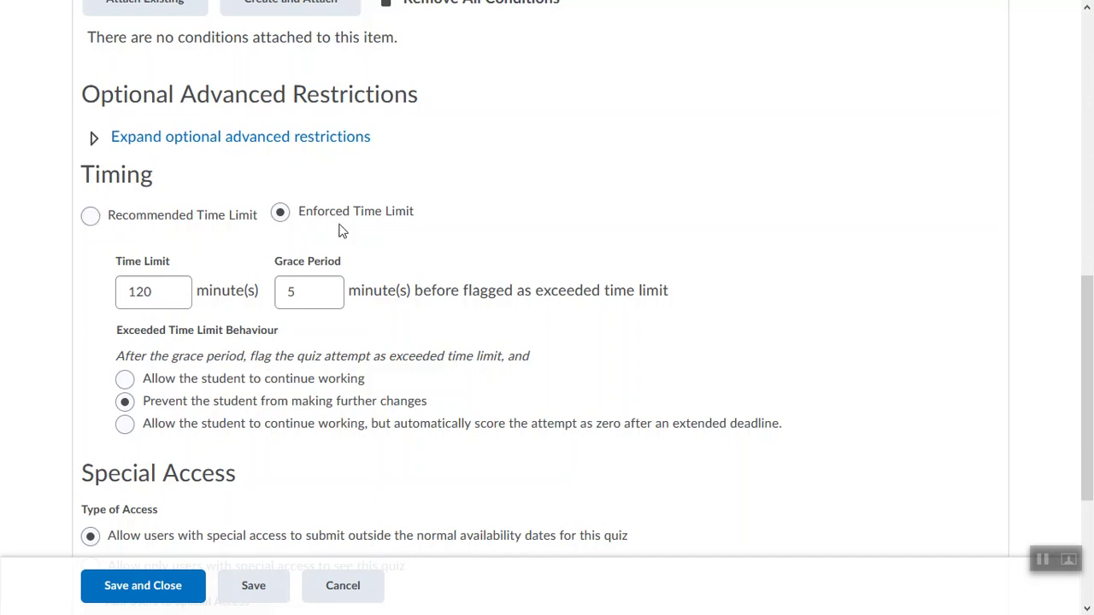
left_click(163, 305)
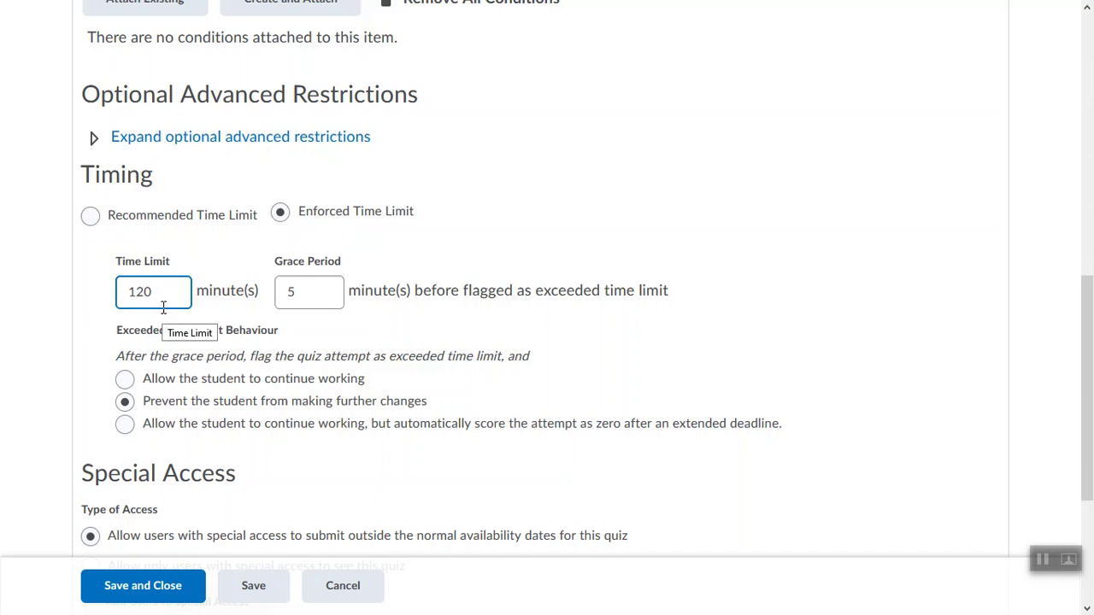
left_click(312, 291)
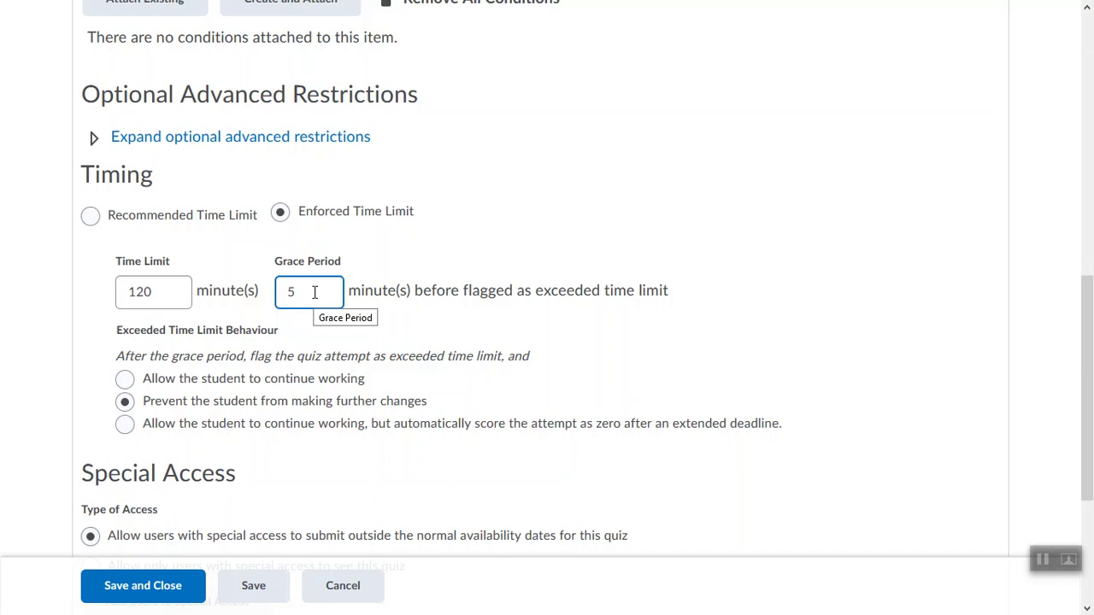
key("BackSpace")
type("1")
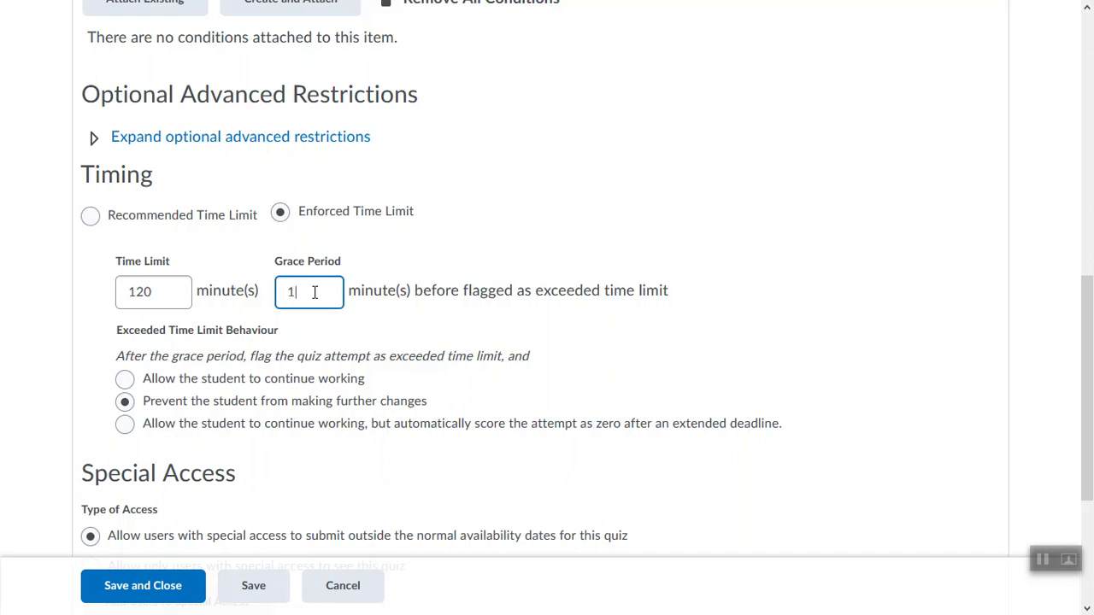
left_click(472, 295)
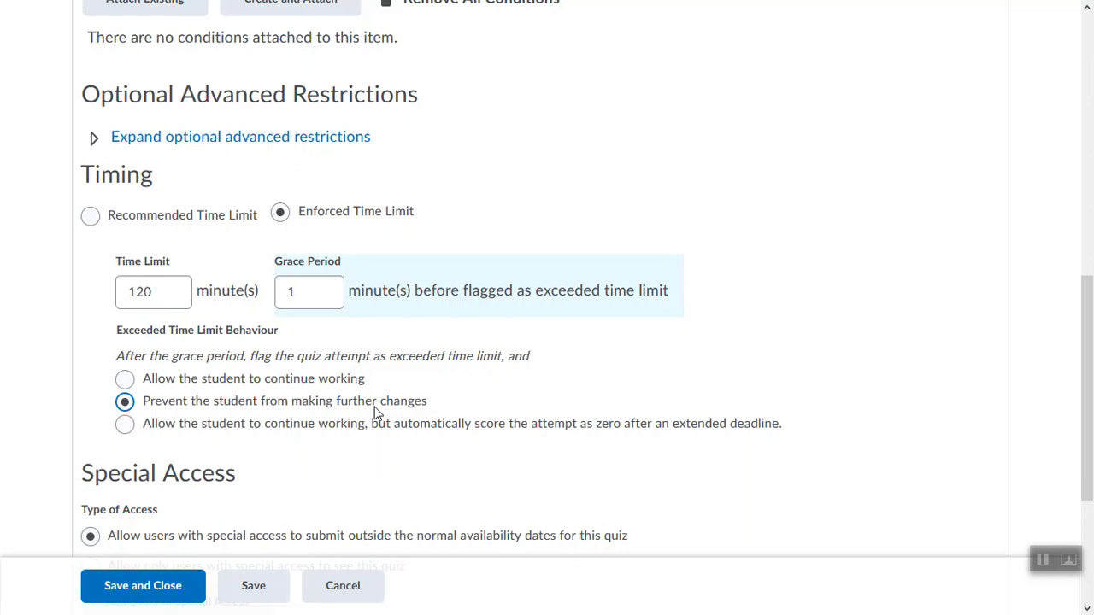
Open the special access of Student 45 for editing and select Enforced Time Limit as its timing.
scroll(376, 413, "down", 3)
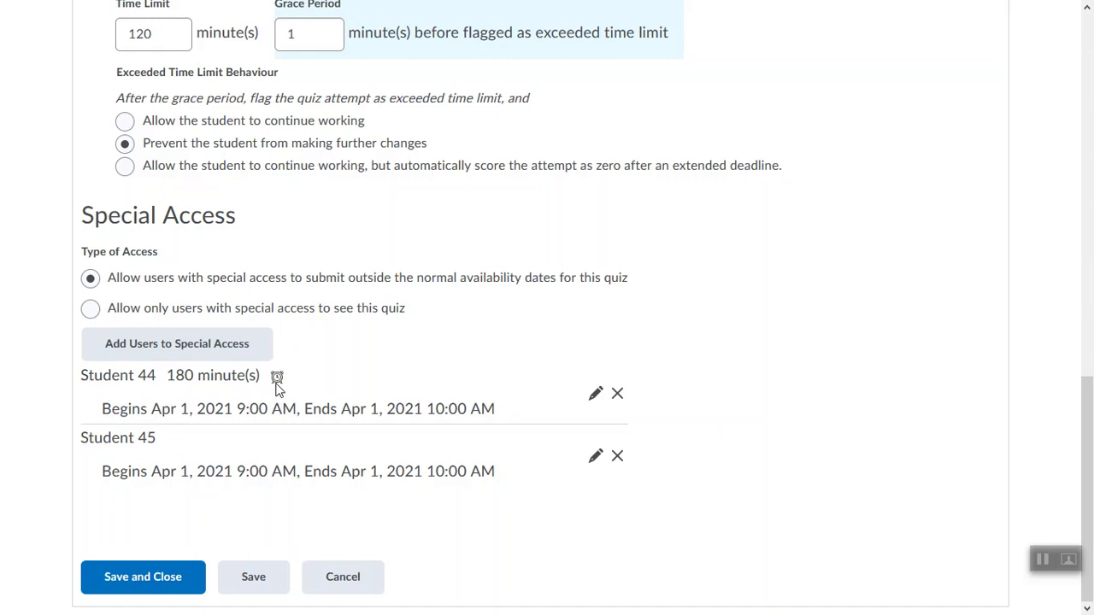
mouse_move(277, 387)
left_click(597, 461)
left_click(381, 305)
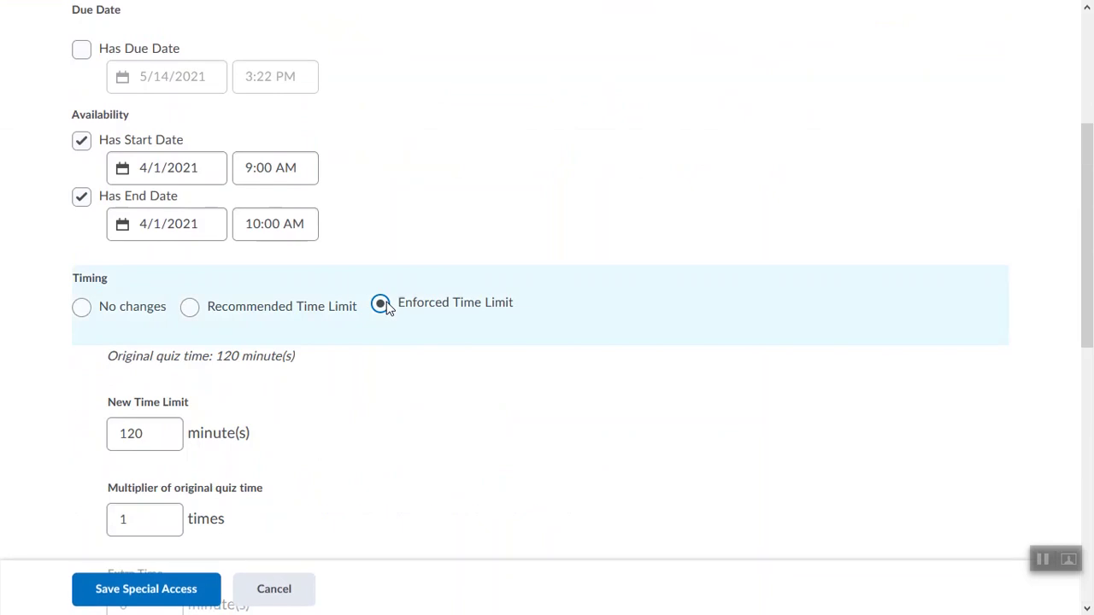
Set Student 45's new time limit to 240 minutes and save the special access.
scroll(385, 308, "down", 3)
left_click(150, 299)
left_click_drag(151, 299, 66, 291)
type("240")
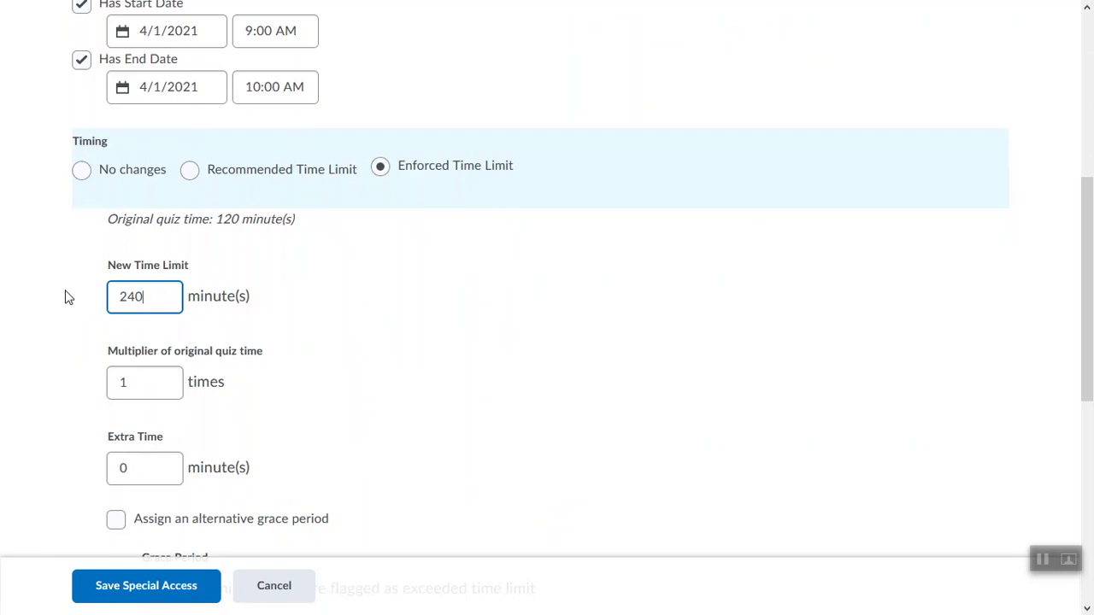
scroll(68, 297, "down", 2)
scroll(69, 297, "up", 1)
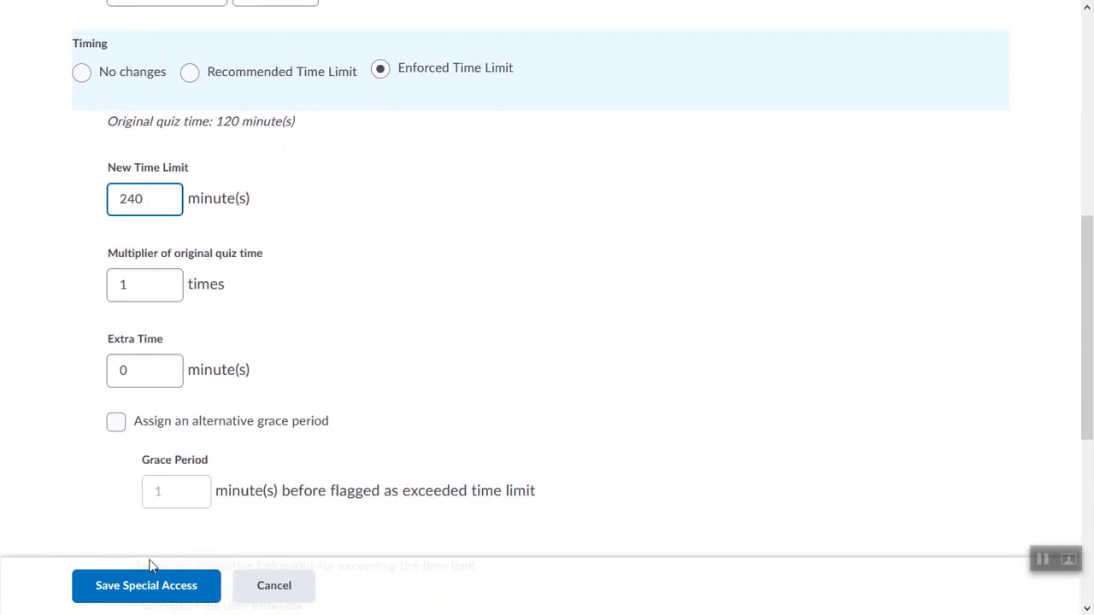
left_click(158, 589)
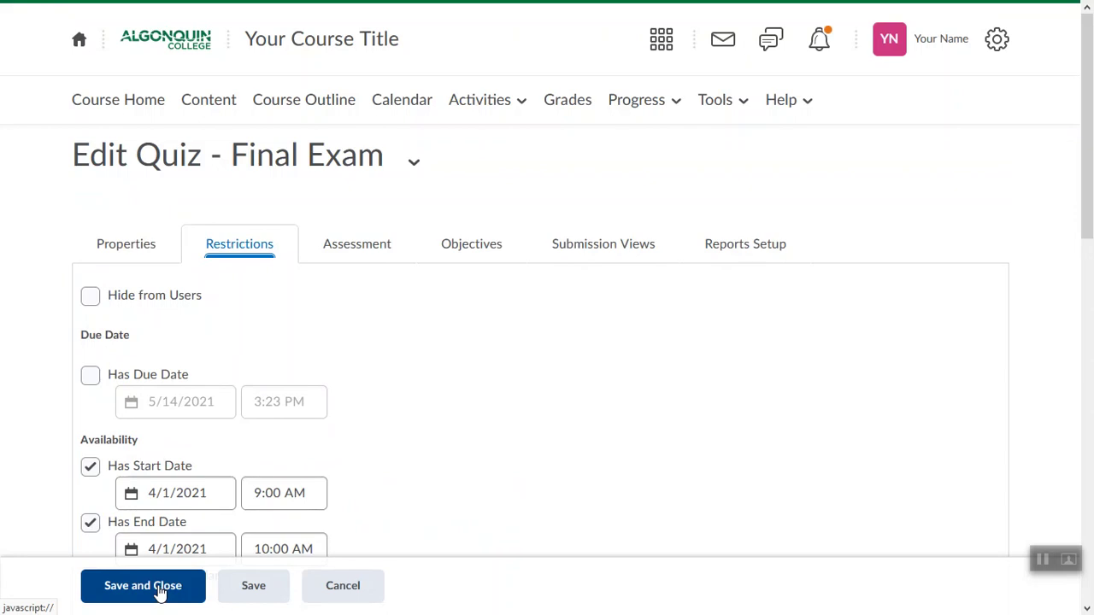
scroll(159, 589, "down", 8)
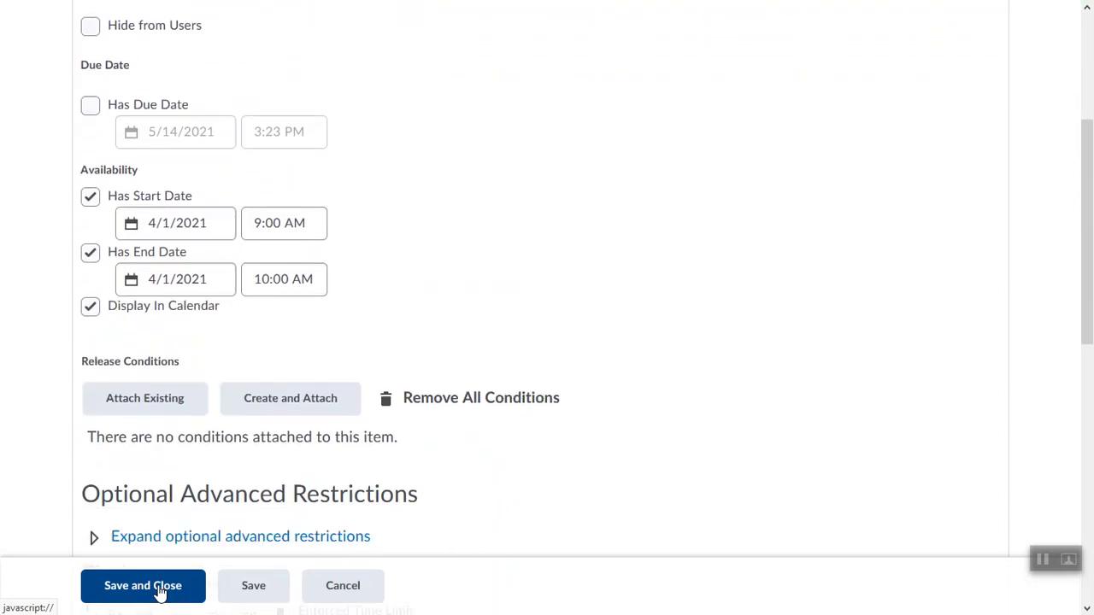
Review the special access entries and set quiz attempts to be graded immediately upon completion in the assessment settings.
scroll(159, 590, "down", 3)
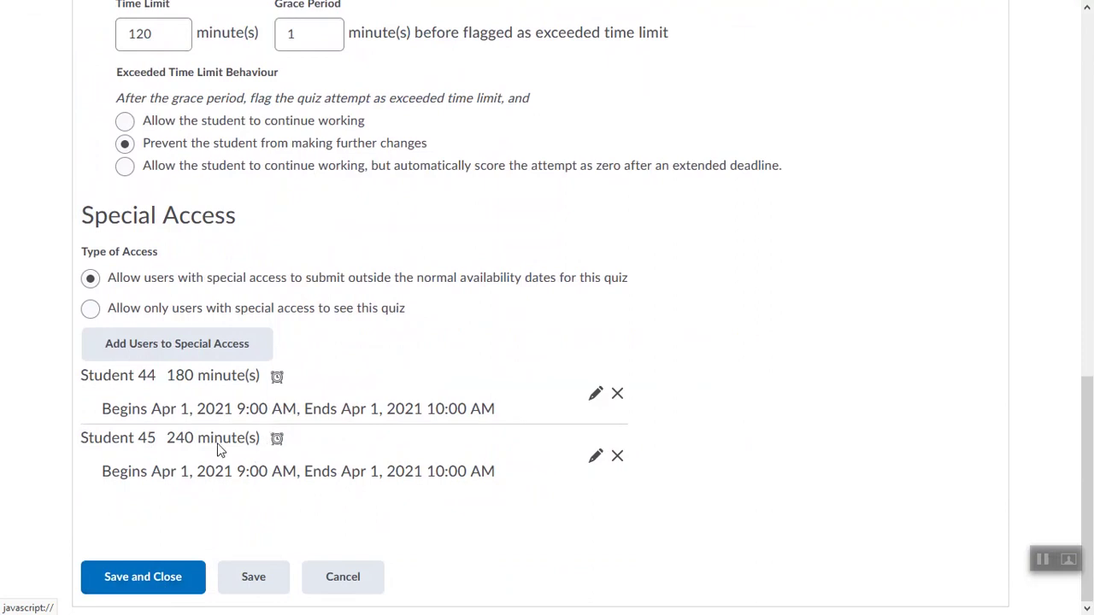
scroll(218, 451, "up", 11)
left_click(359, 247)
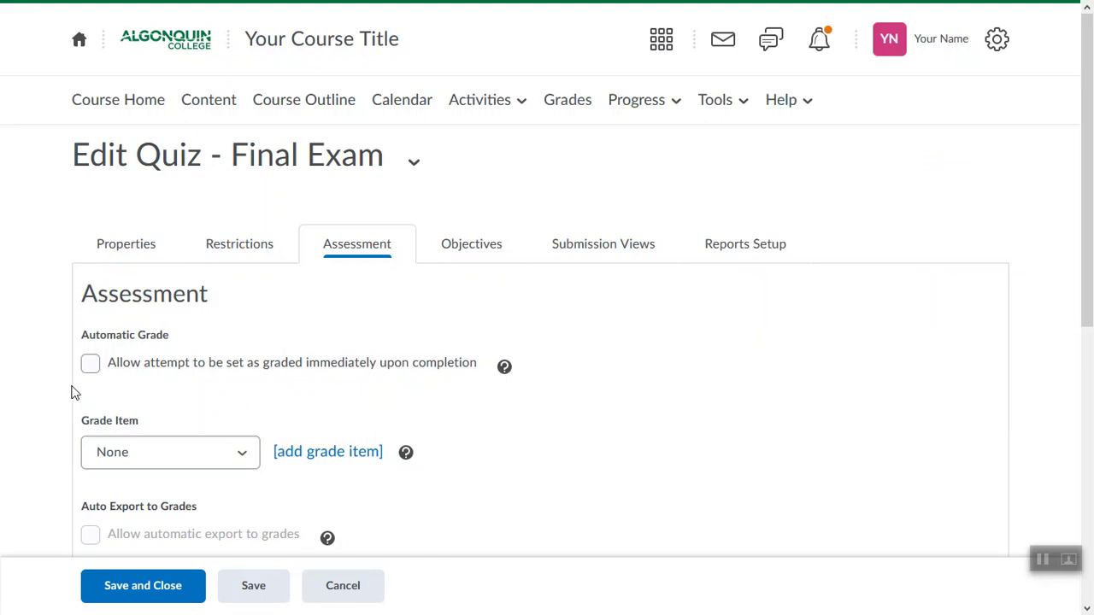
left_click(90, 367)
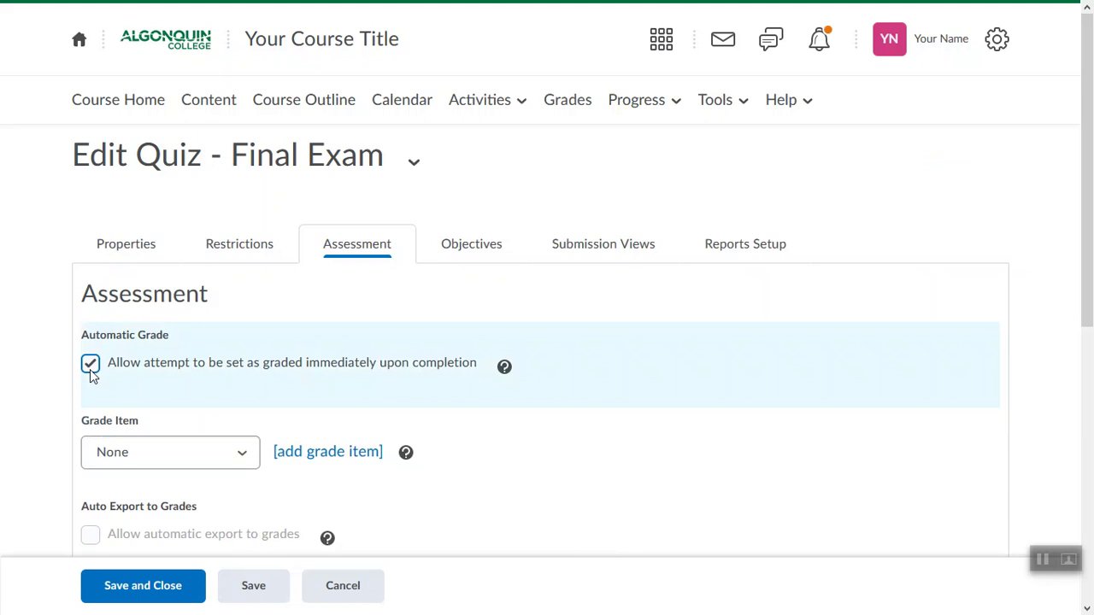
Link the quiz to the Final Exam grade item and allow automatic export to grades.
left_click(183, 464)
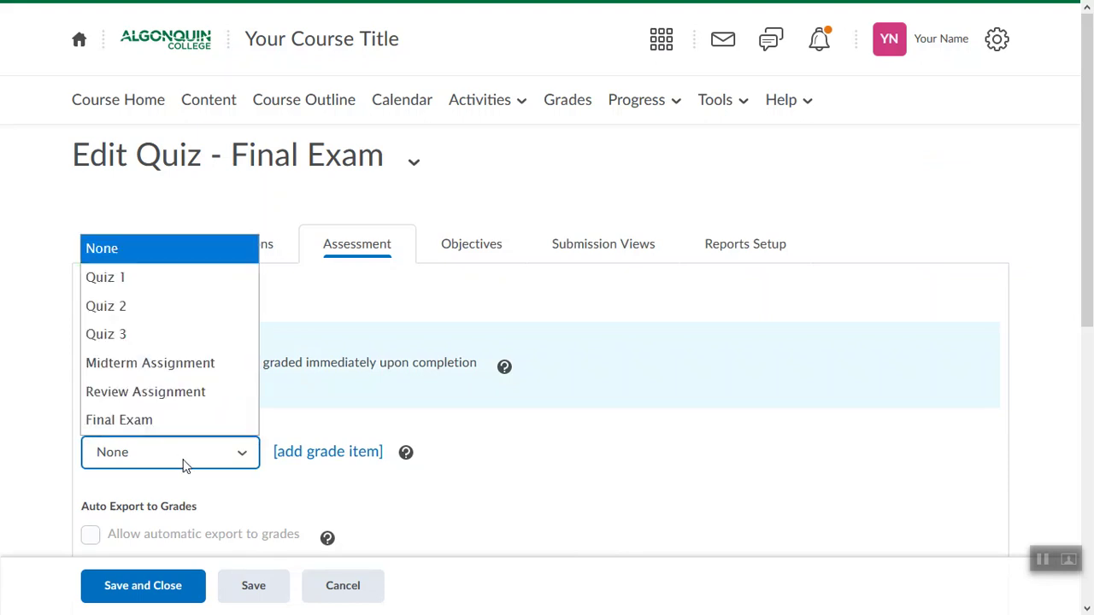
left_click(184, 432)
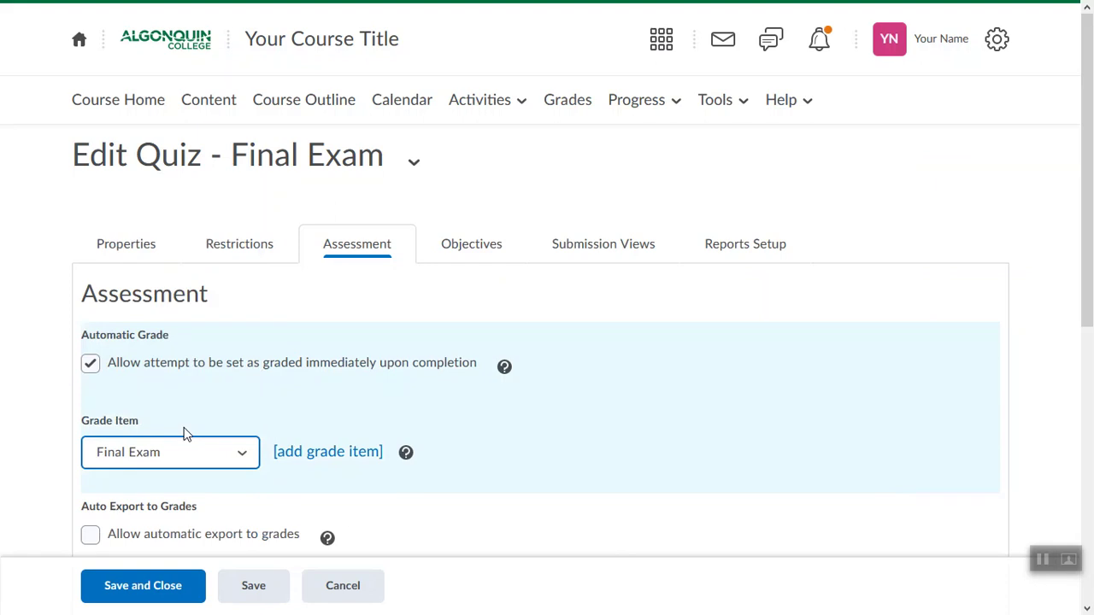
left_click(90, 537)
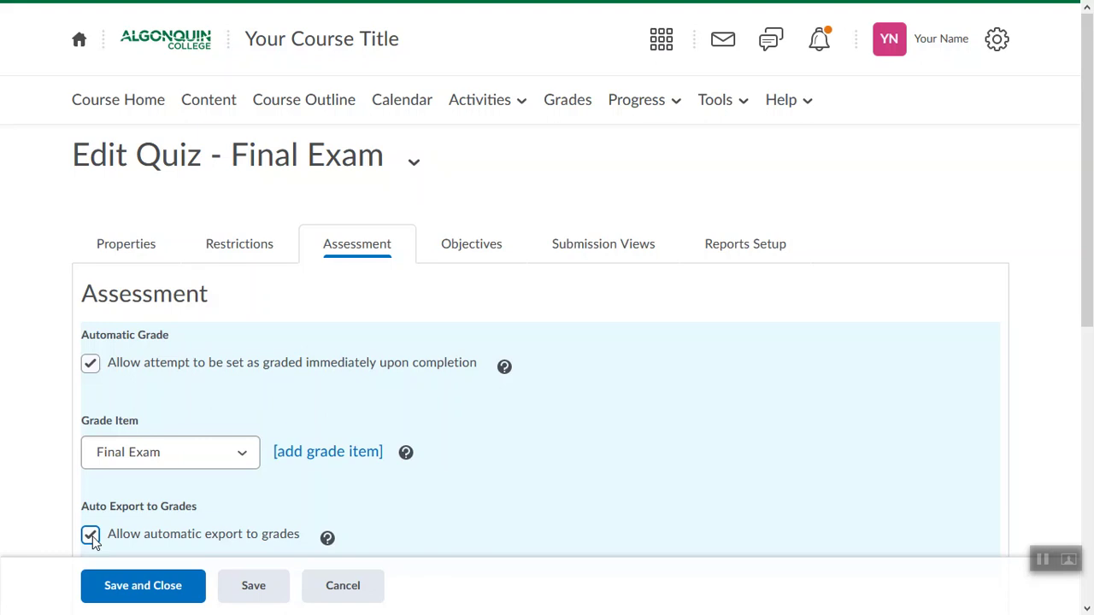
Select 1 as the number of attempts allowed for the quiz.
scroll(487, 383, "down", 1)
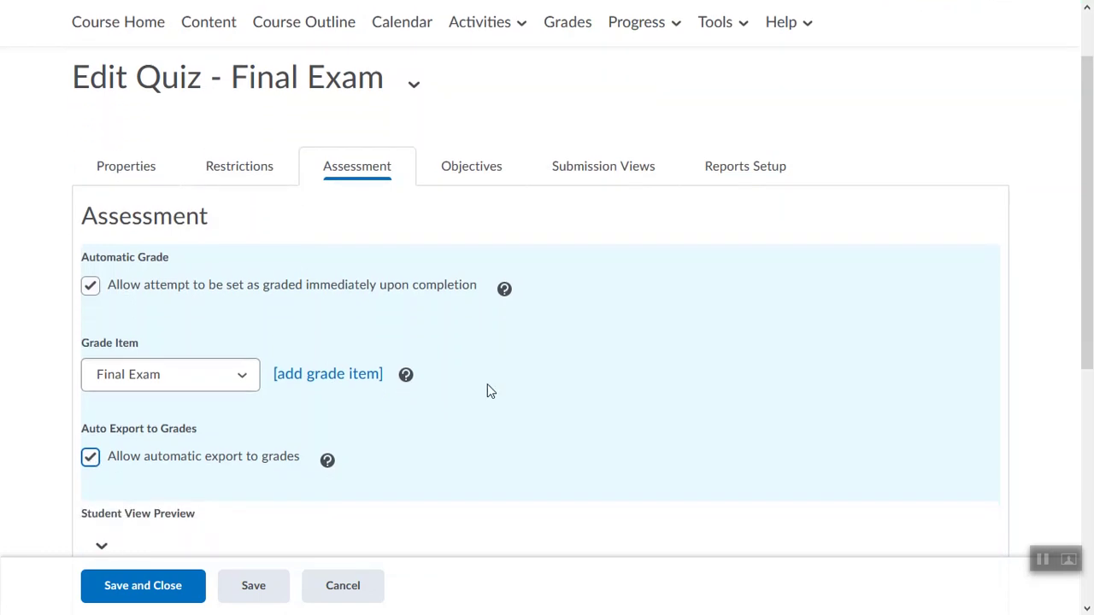
scroll(487, 391, "down", 5)
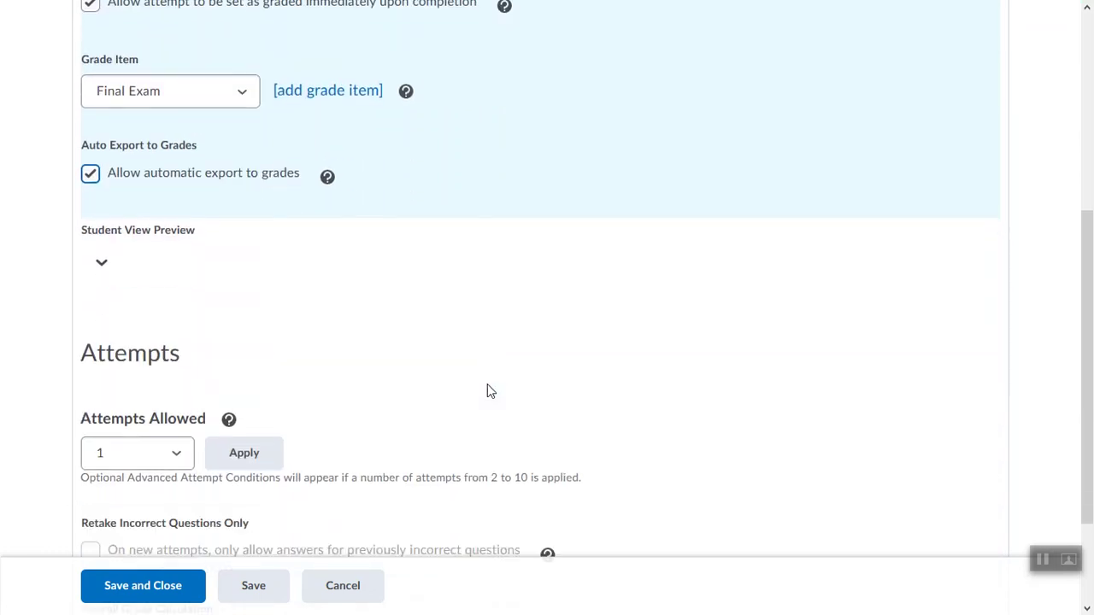
left_click(177, 364)
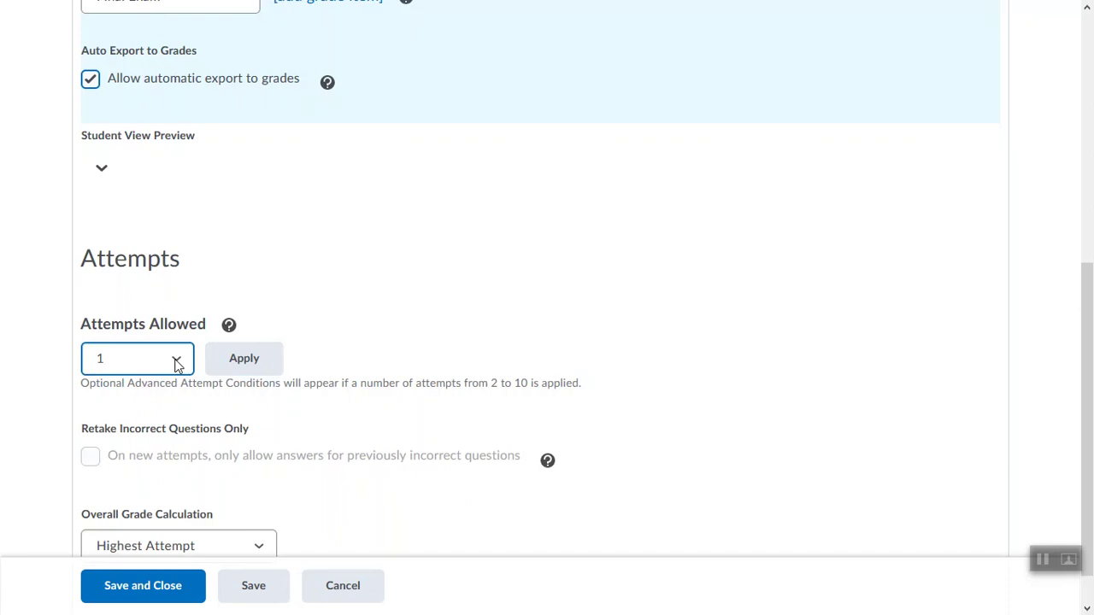
left_click(99, 386)
Review the default submission view's message, question, score and statistics options, save the view, and save and close the quiz.
scroll(510, 298, "up", 5)
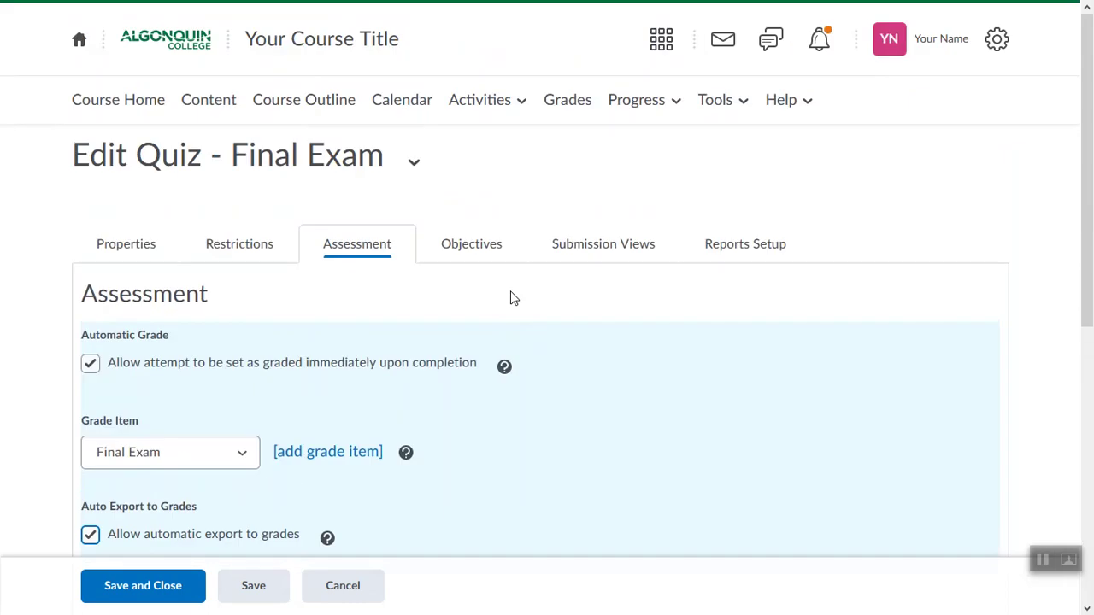
left_click(623, 252)
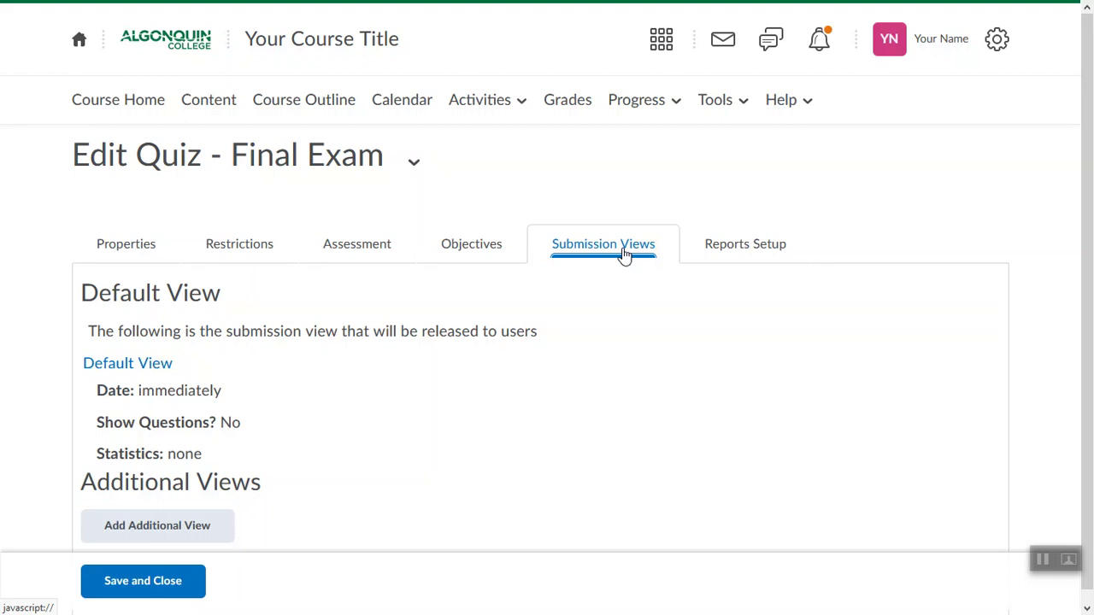
left_click(147, 365)
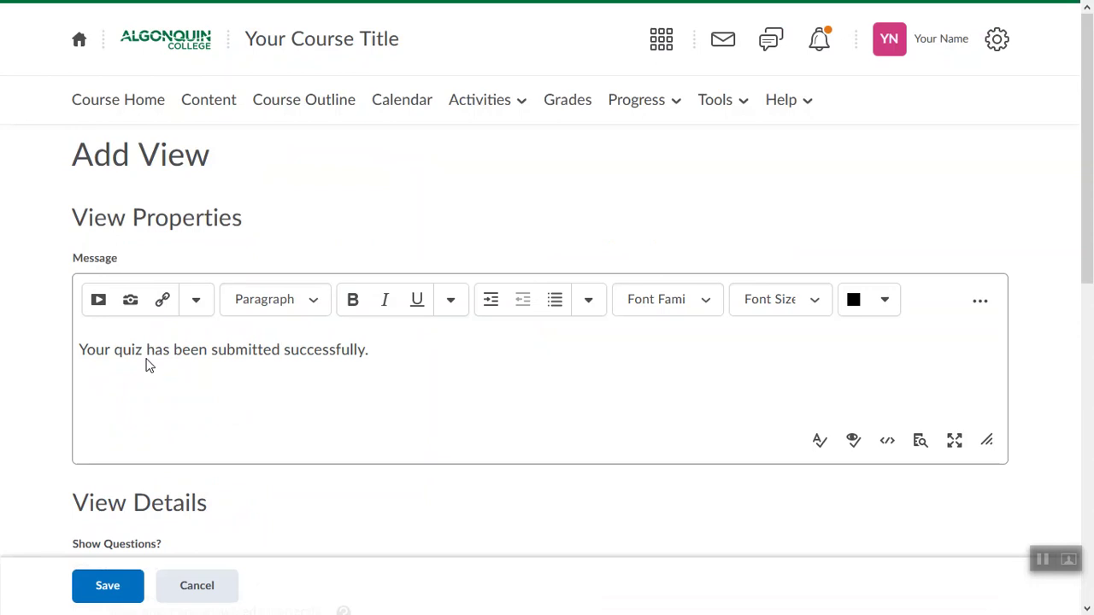
scroll(147, 365, "down", 6)
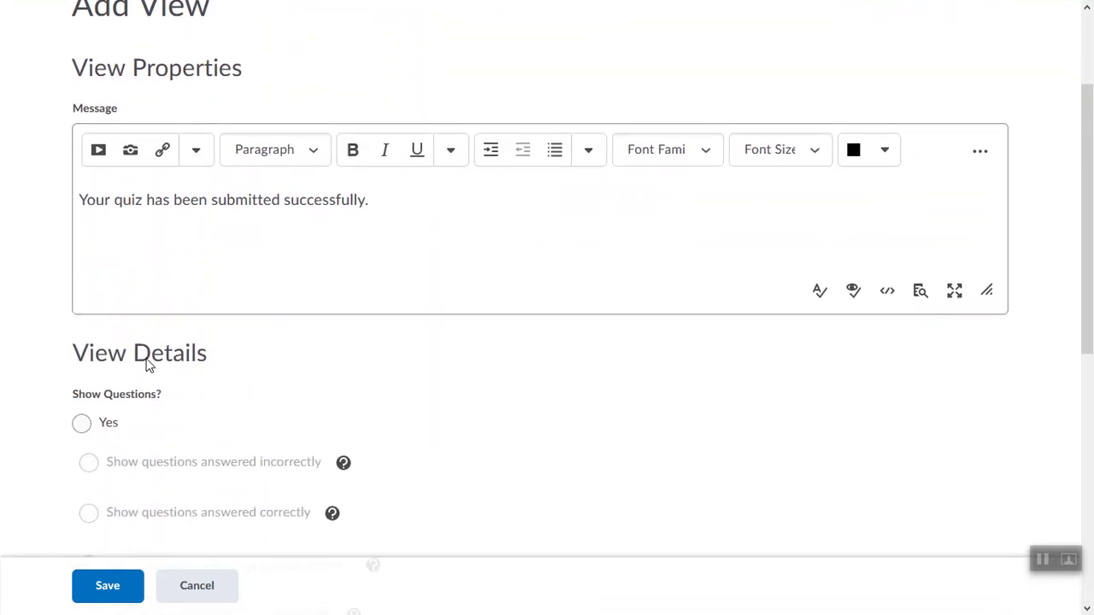
scroll(146, 365, "down", 1)
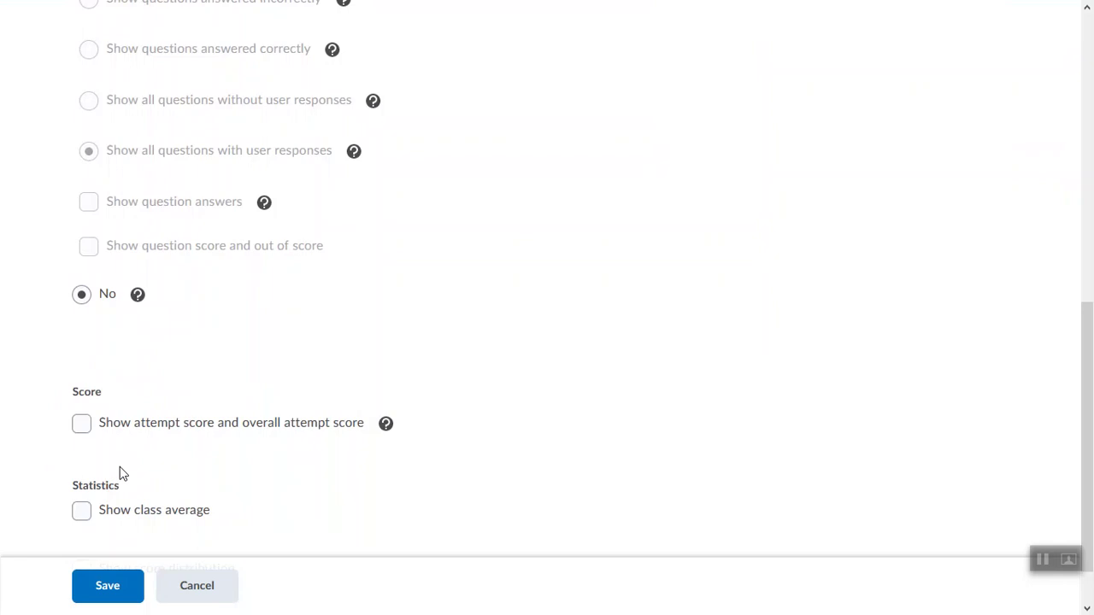
scroll(119, 473, "down", 1)
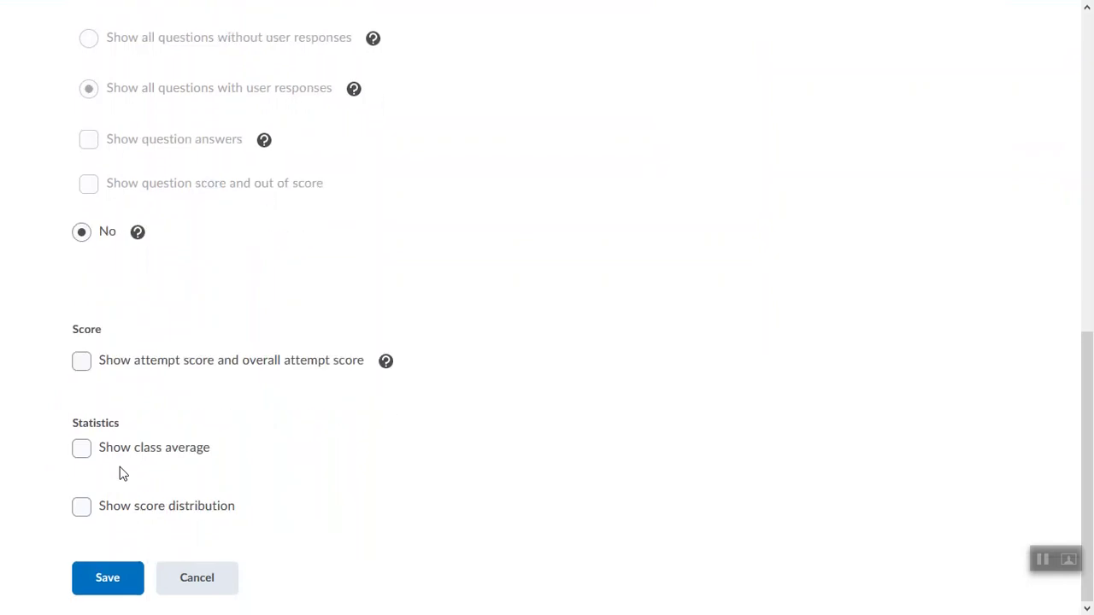
left_click(109, 578)
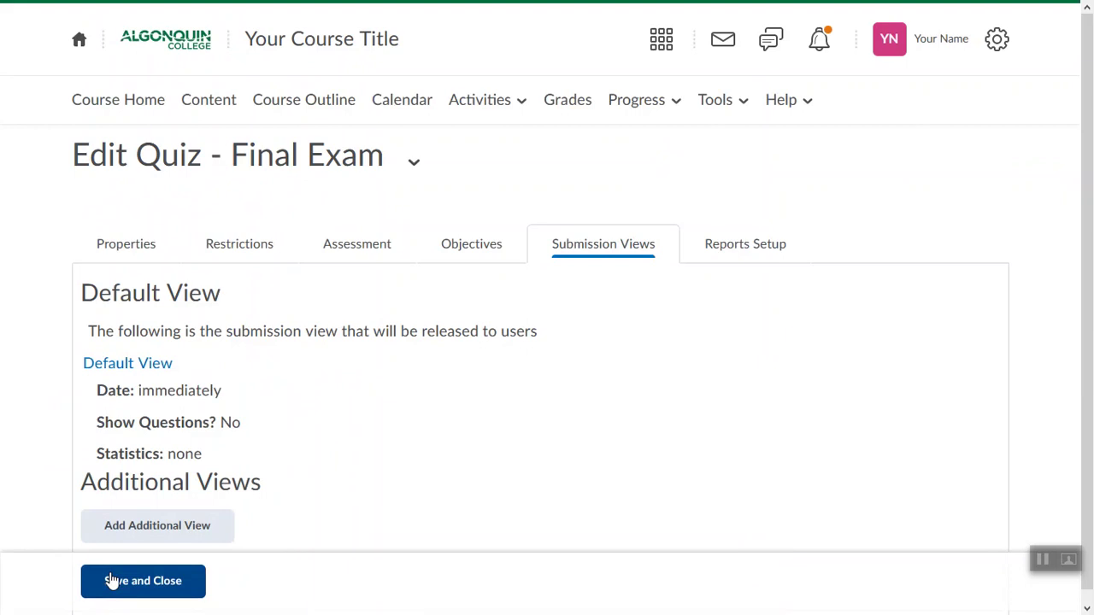
left_click(112, 581)
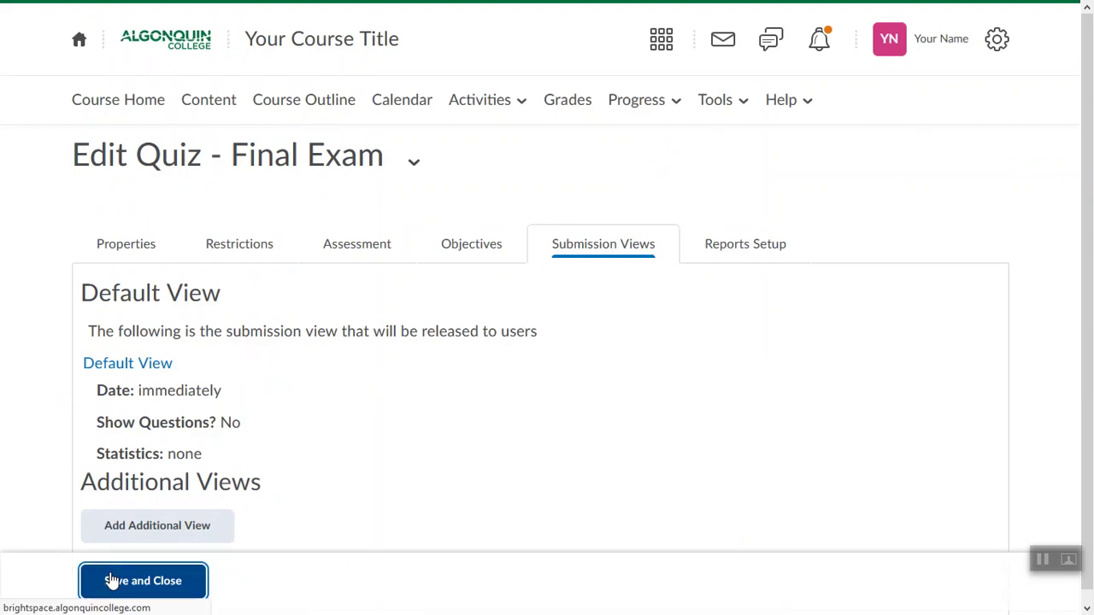